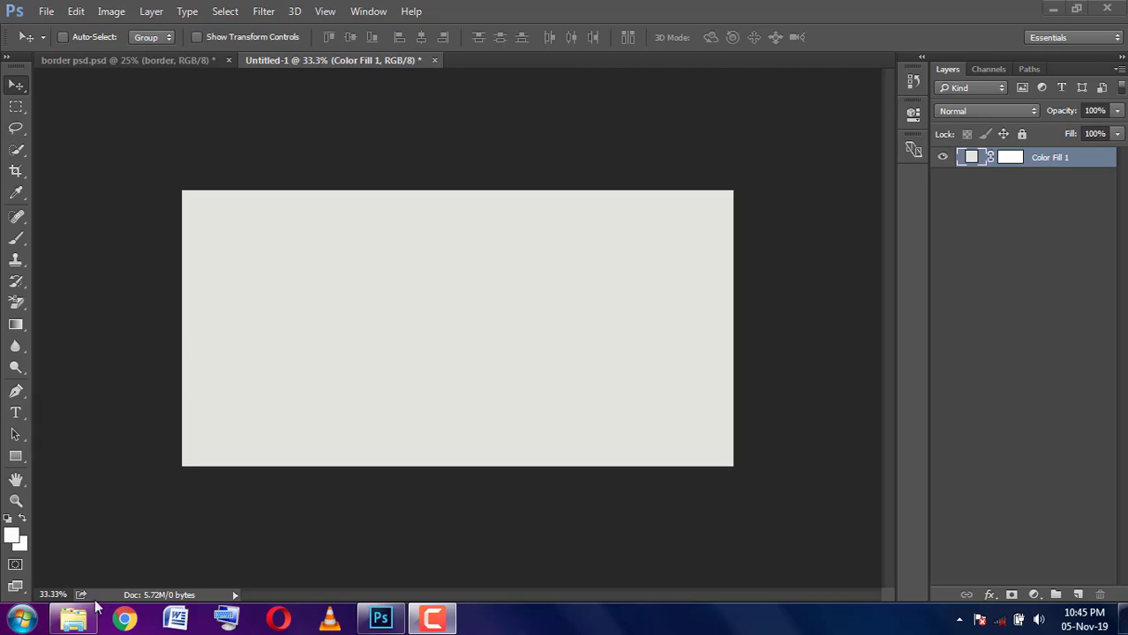
Open the ornamental border clipart JPG in Photoshop and fit it in the view
click(83, 618)
click(381, 617)
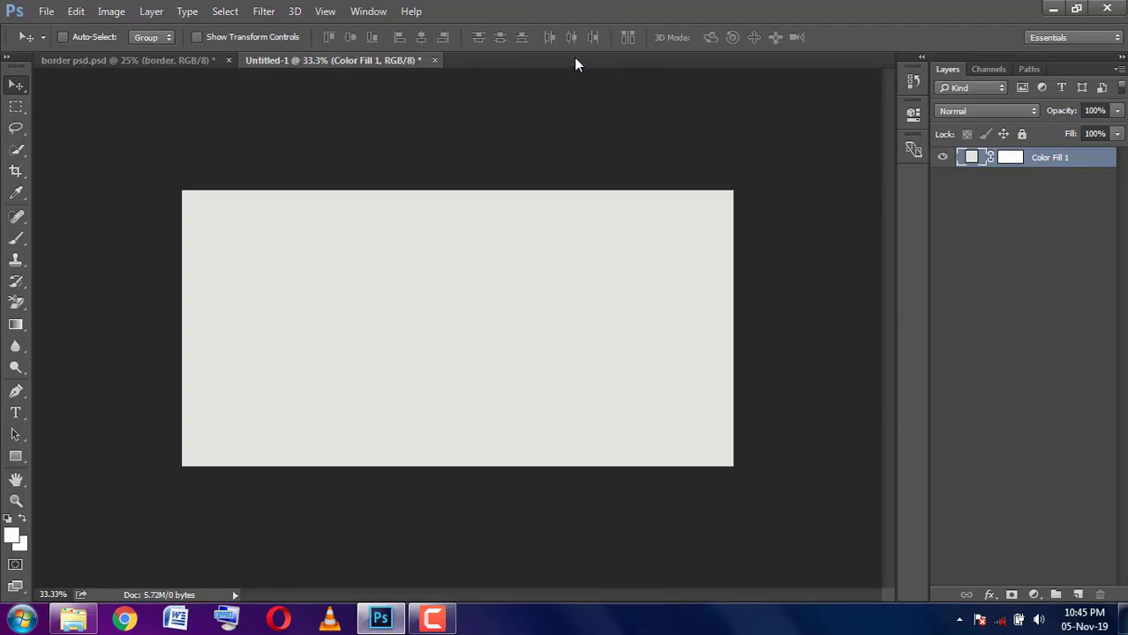
scroll(481, 319, up, 2)
scroll(481, 319, up, 1)
scroll(484, 323, up, 1)
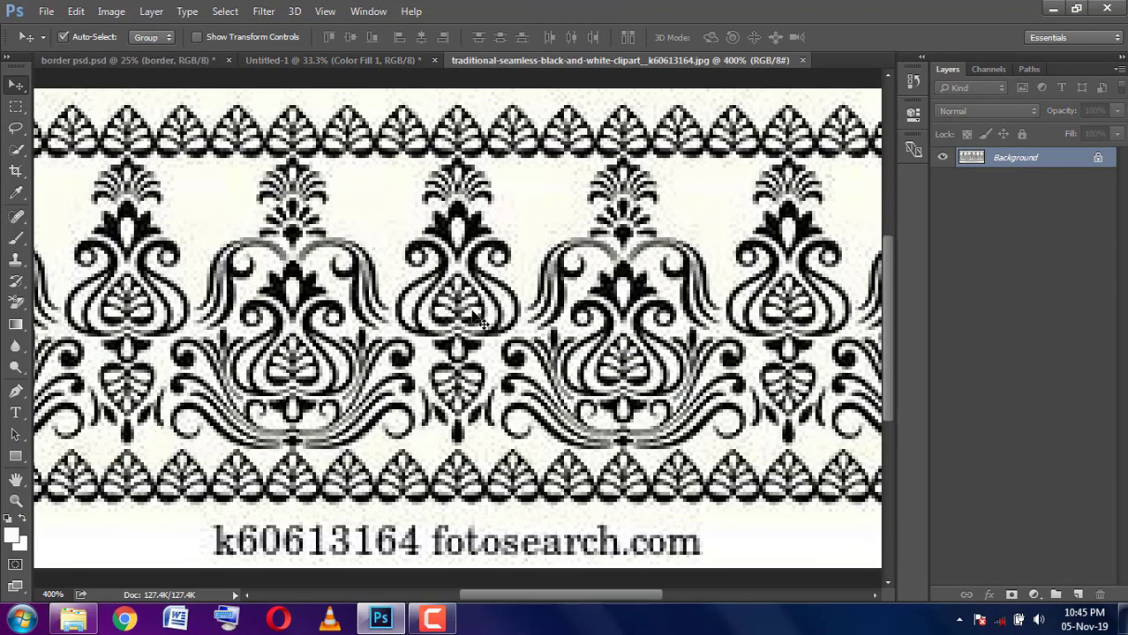
scroll(484, 323, down, 2)
scroll(484, 322, down, 1)
scroll(483, 322, down, 1)
scroll(484, 322, up, 2)
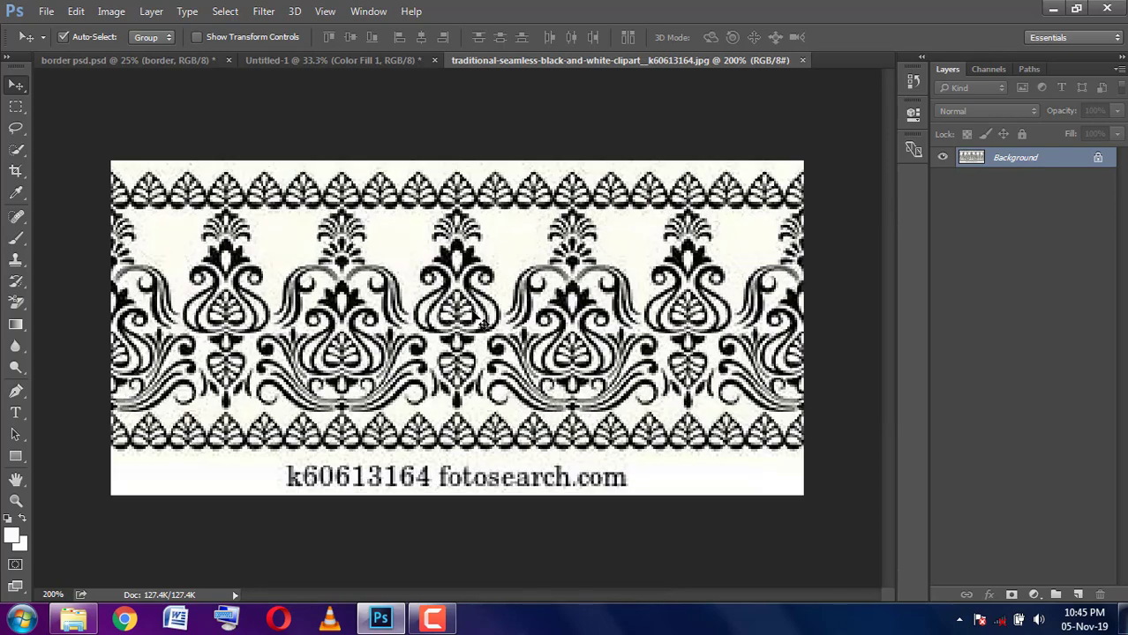
key(ctrl+plus)
key(ctrl+minus)
key(ctrl+minus)
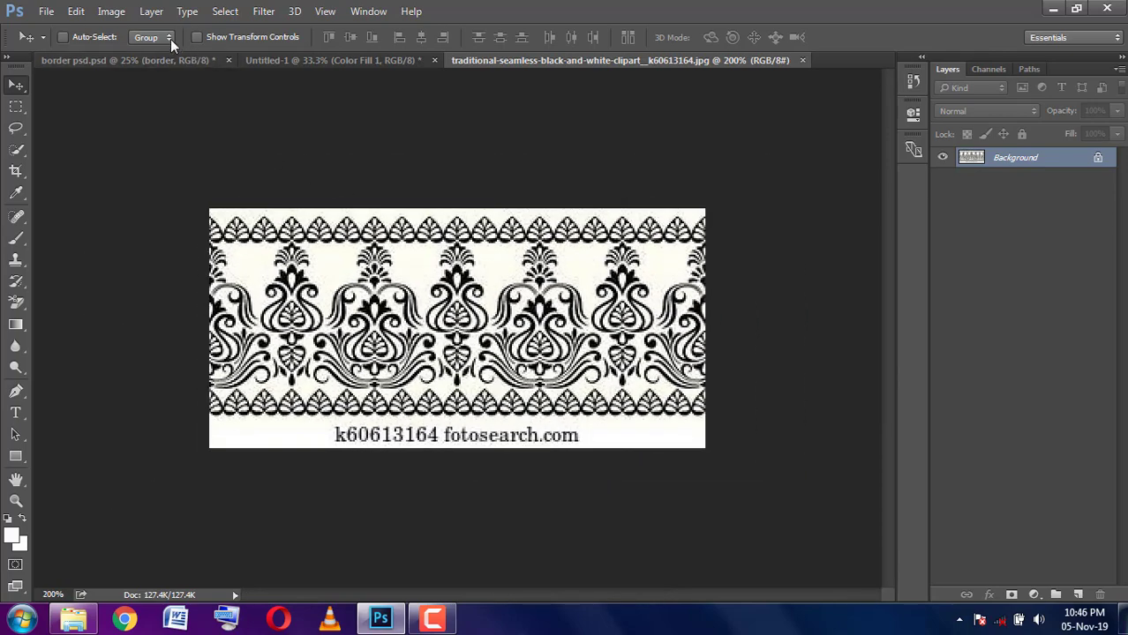
Unlock the Background into Layer 0 and start a Color Range selection
double_click(1098, 157)
click(225, 12)
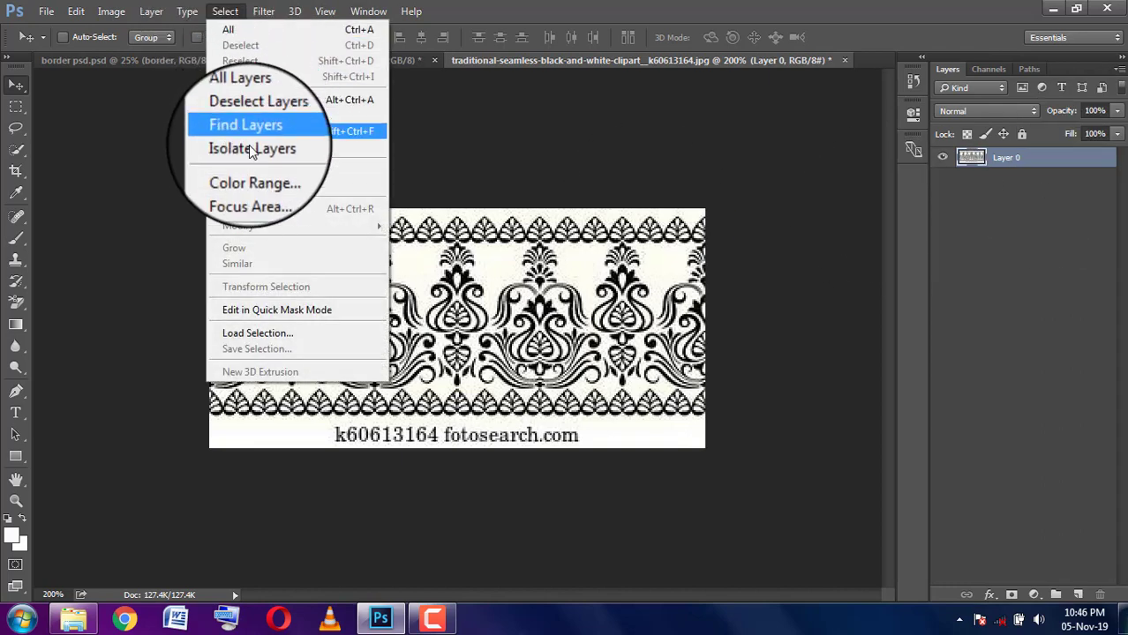
click(249, 170)
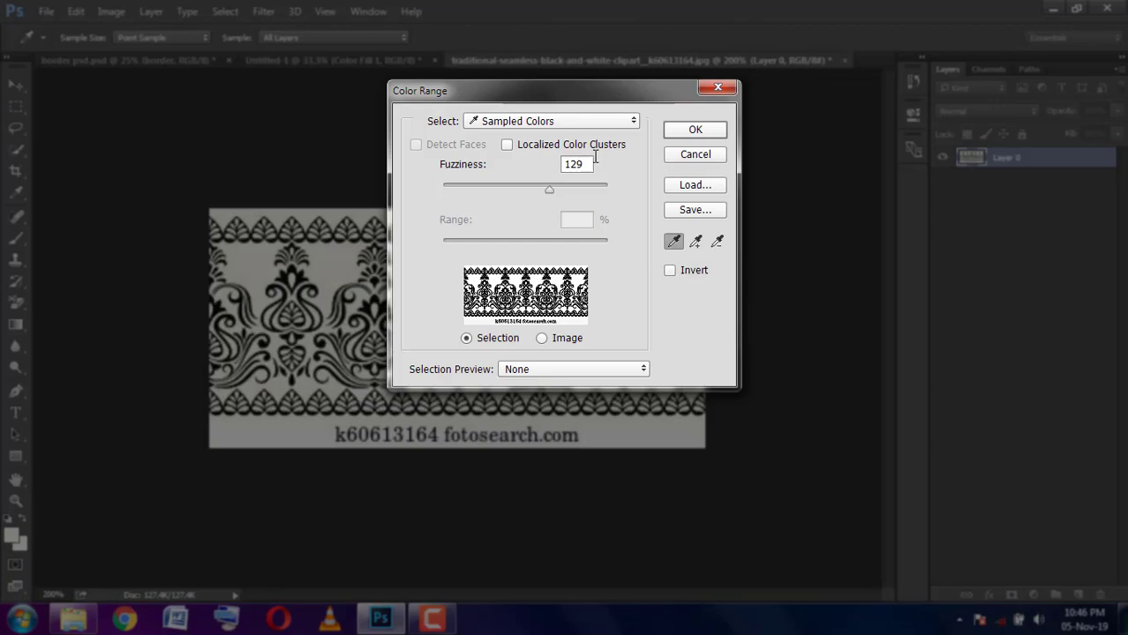
Select the white background by colour range and delete it, then deselect
click(672, 133)
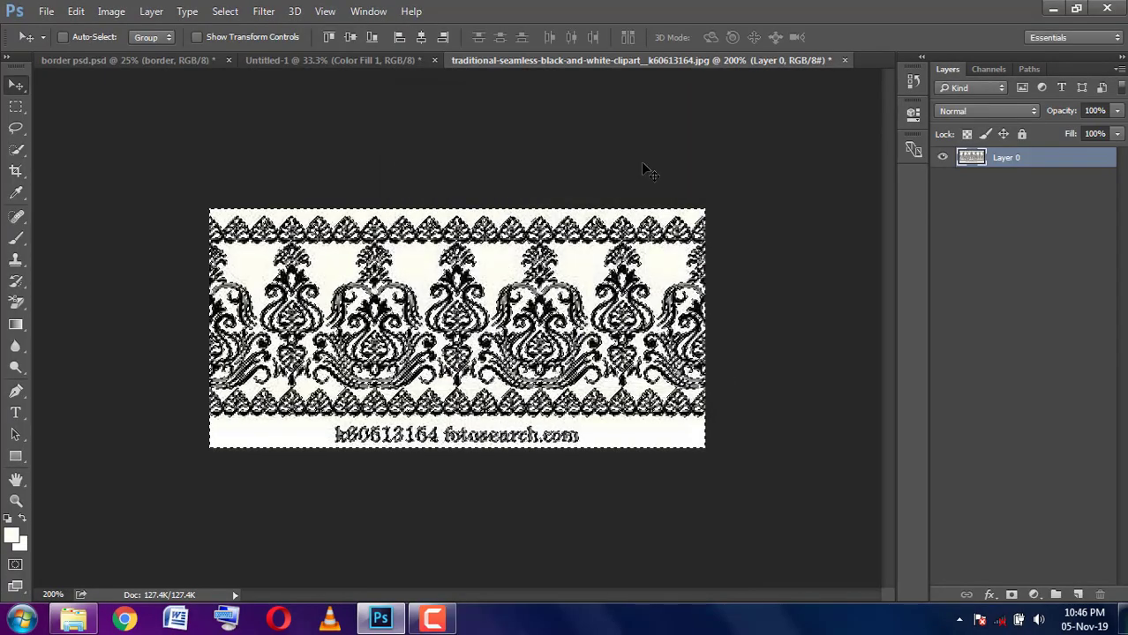
key(Delete)
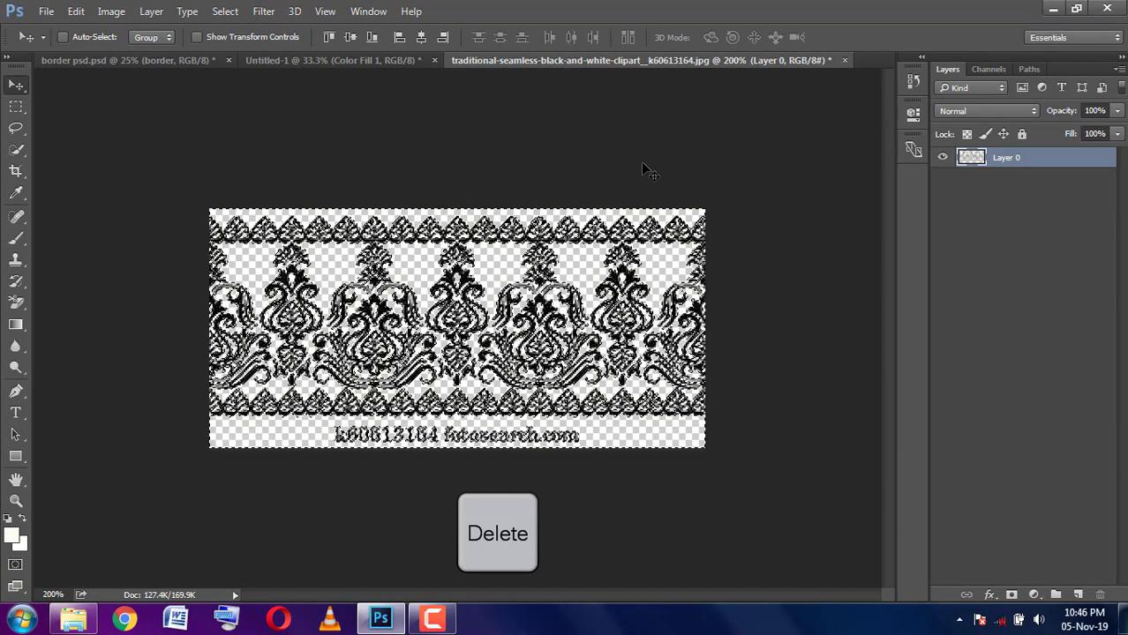
key(ctrl+d)
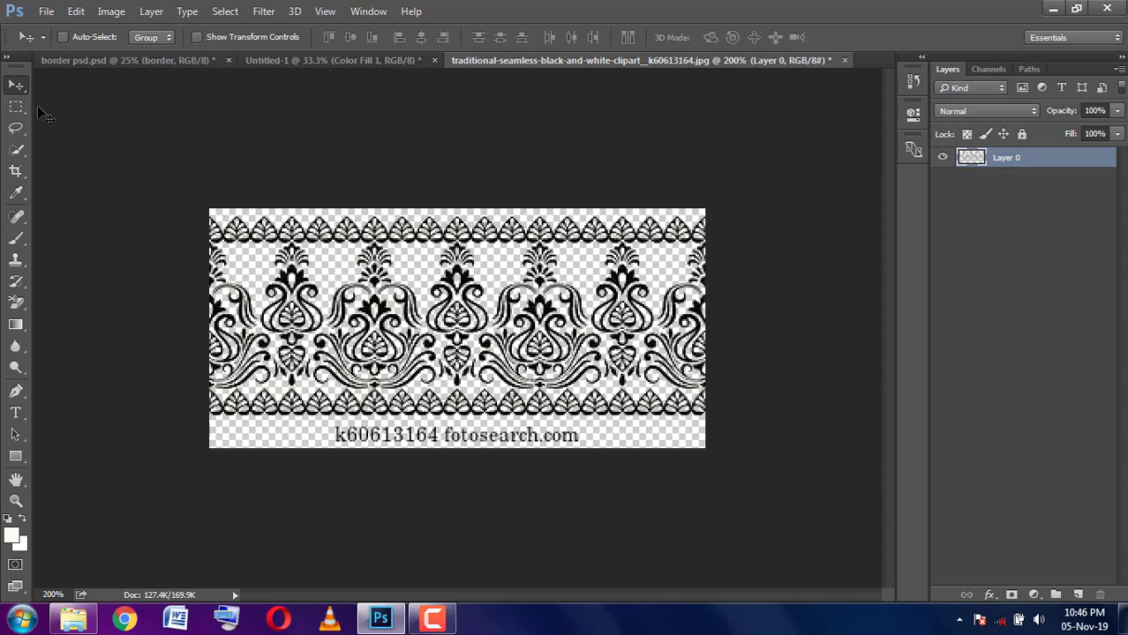
Erase the watermark text below the pattern with a rectangular selection
key(m)
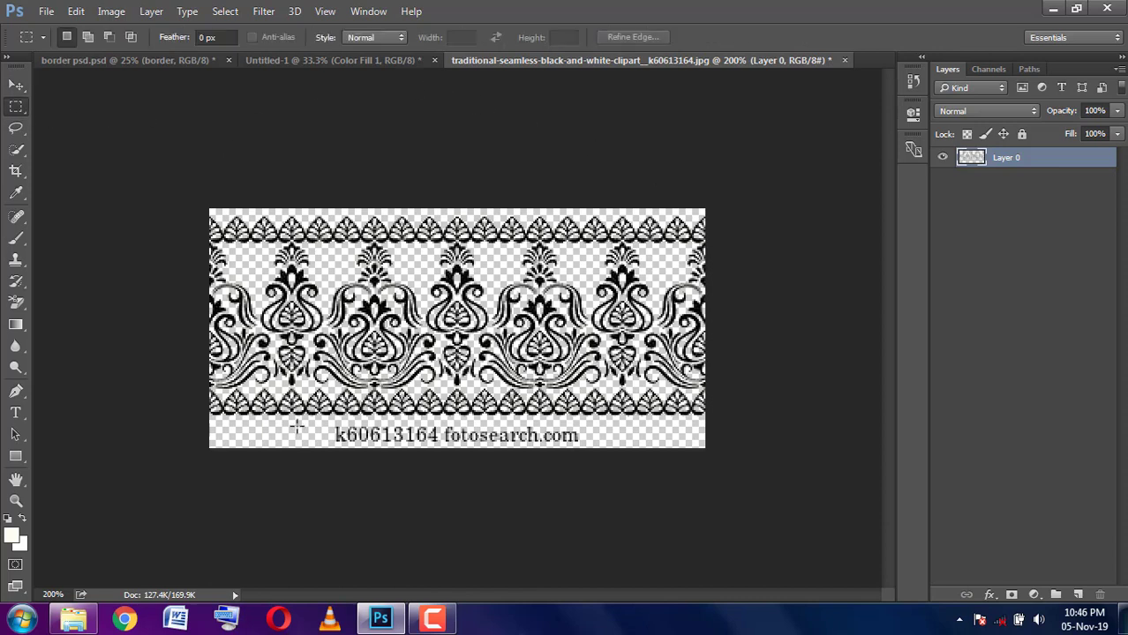
drag(456, 460, 597, 482)
key(Delete)
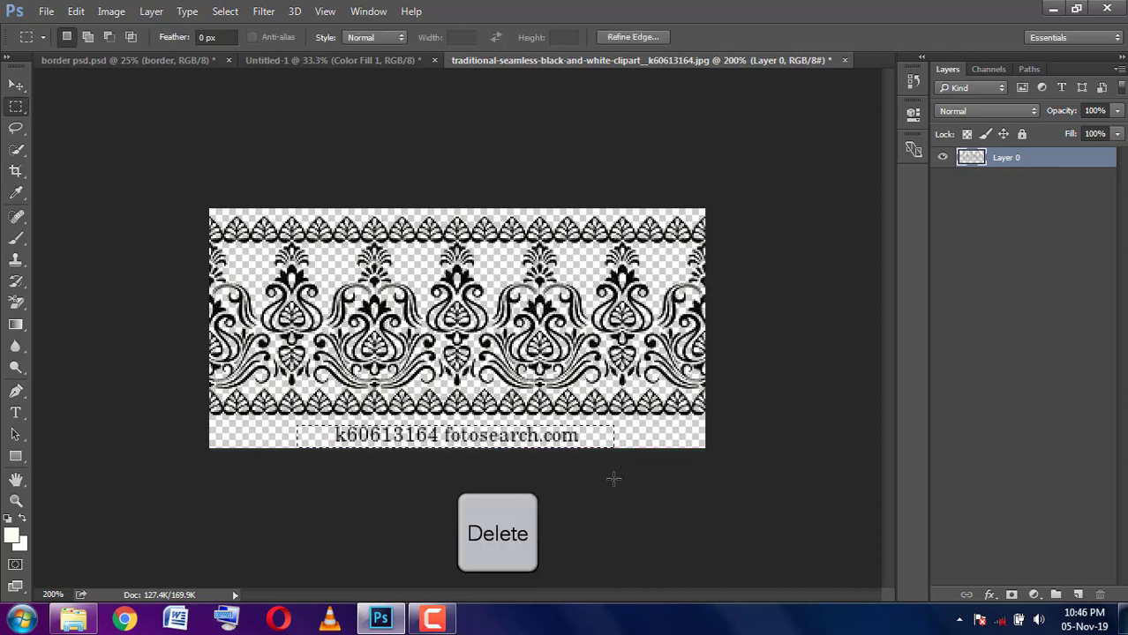
key(ctrl+d)
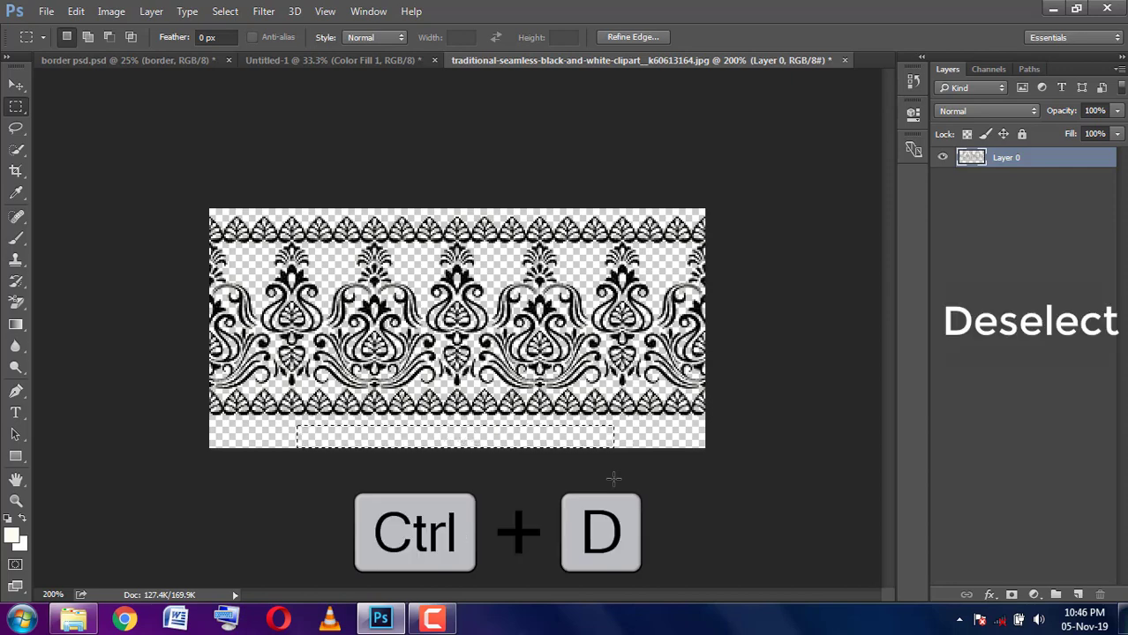
Move the pattern into Untitled-1 and scale it down to strip size
key(v)
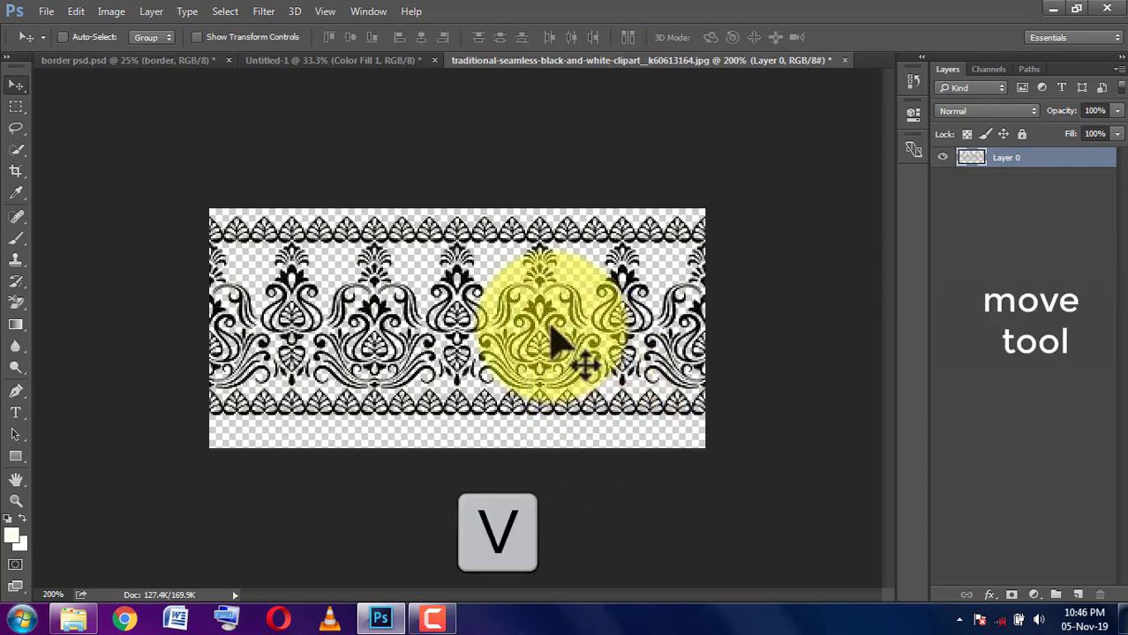
mouse_move(469, 203)
mouse_down()
mouse_move(336, 50)
mouse_move(408, 291)
mouse_move(335, 272)
mouse_up()
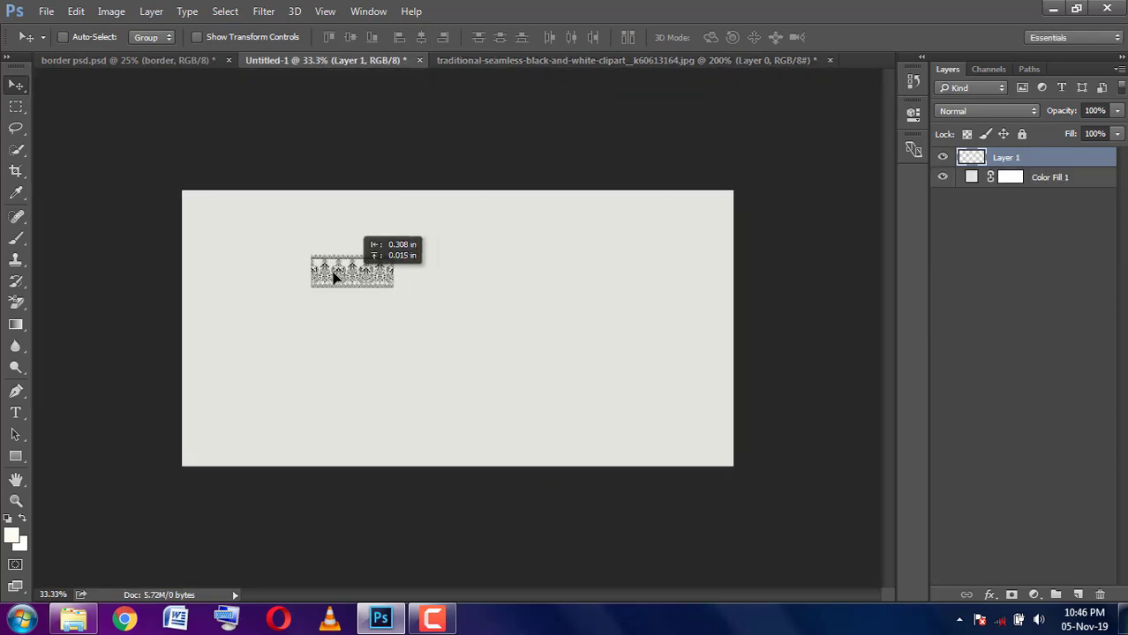
key(ctrl+plus)
scroll(252, 245, up, 3)
key(ctrl+t)
drag(292, 356, 295, 340)
key(Return)
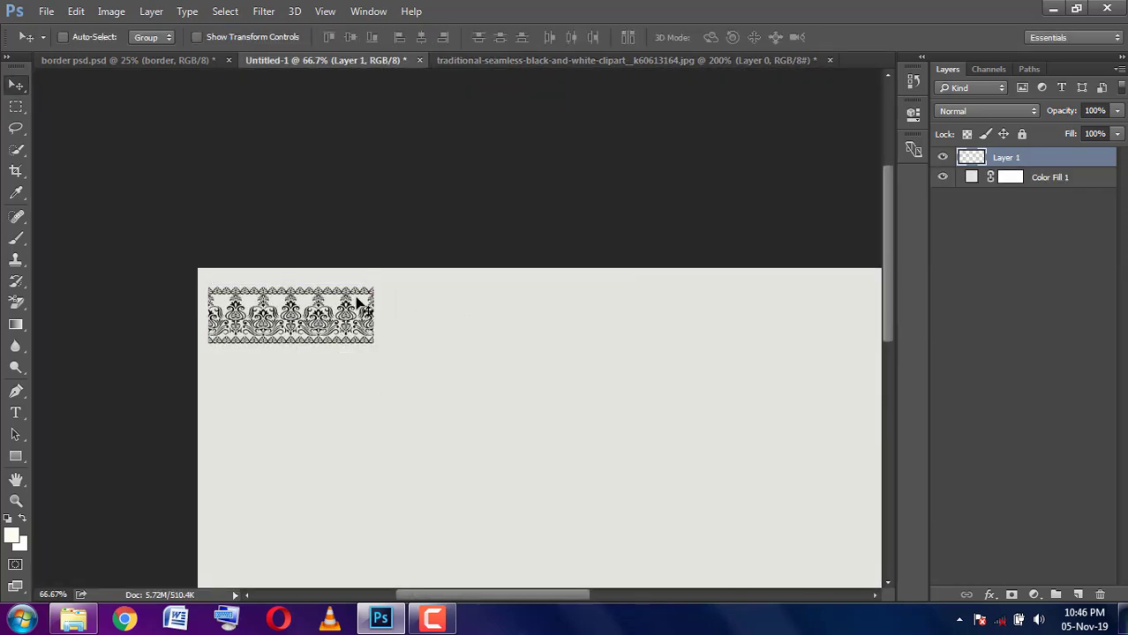
Duplicate the pattern three times, lining the copies up end to end
key(ctrl+j)
key(ctrl+j)
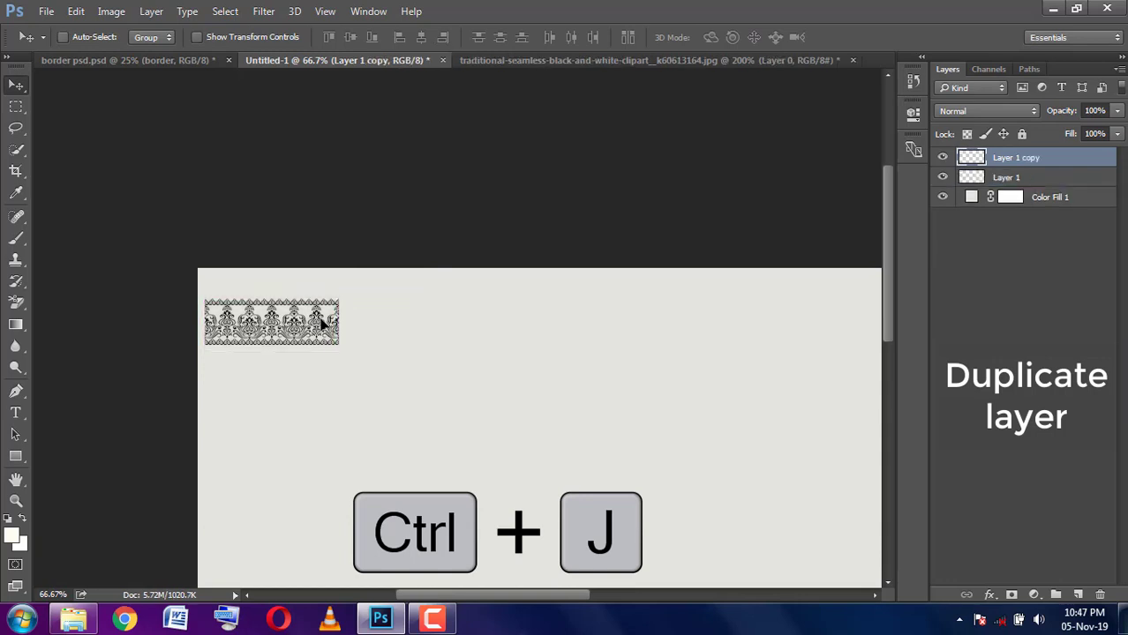
drag(344, 327, 458, 332)
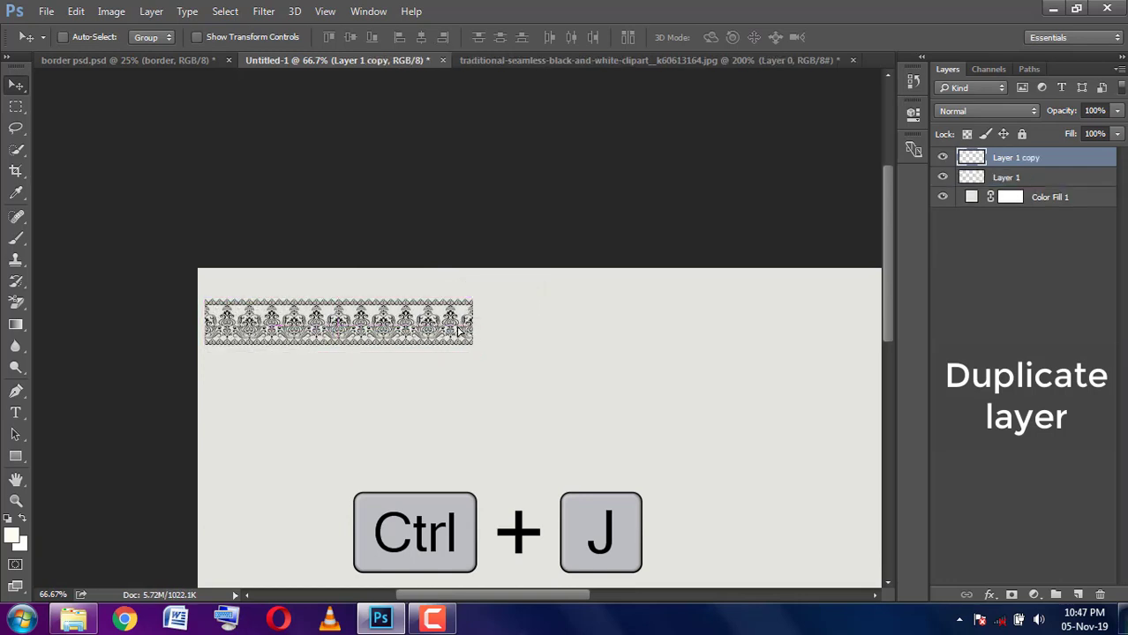
key(ctrl+j)
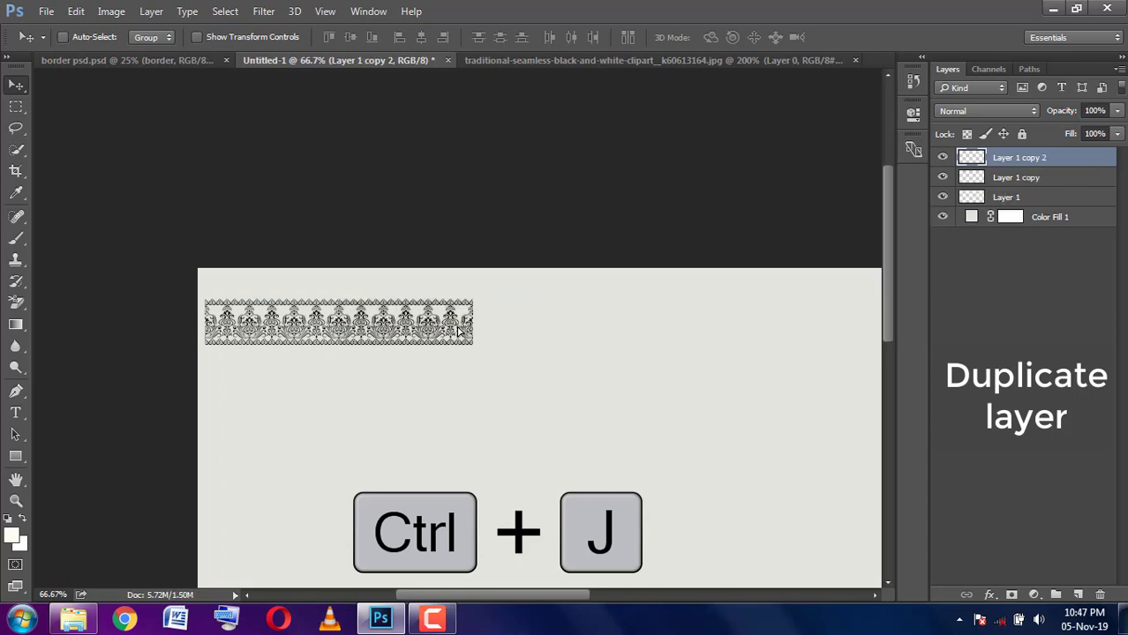
mouse_move(447, 334)
mouse_down()
mouse_move(578, 338)
mouse_move(231, 373)
mouse_up()
key(ctrl+j)
key(ctrl+j)
key(ctrl+j)
mouse_move(70, 297)
mouse_down()
mouse_move(594, 297)
mouse_move(730, 345)
mouse_up()
key(ctrl+minus)
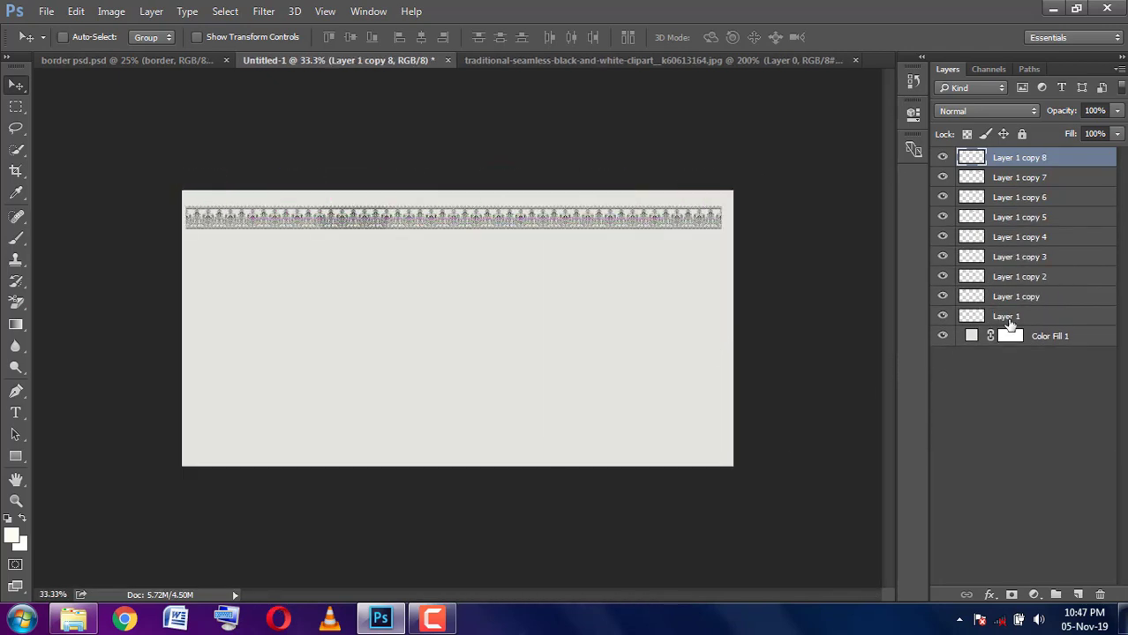
Select all the pattern copy layers and merge them into one layer
shift+click(1015, 298)
right_click(1074, 205)
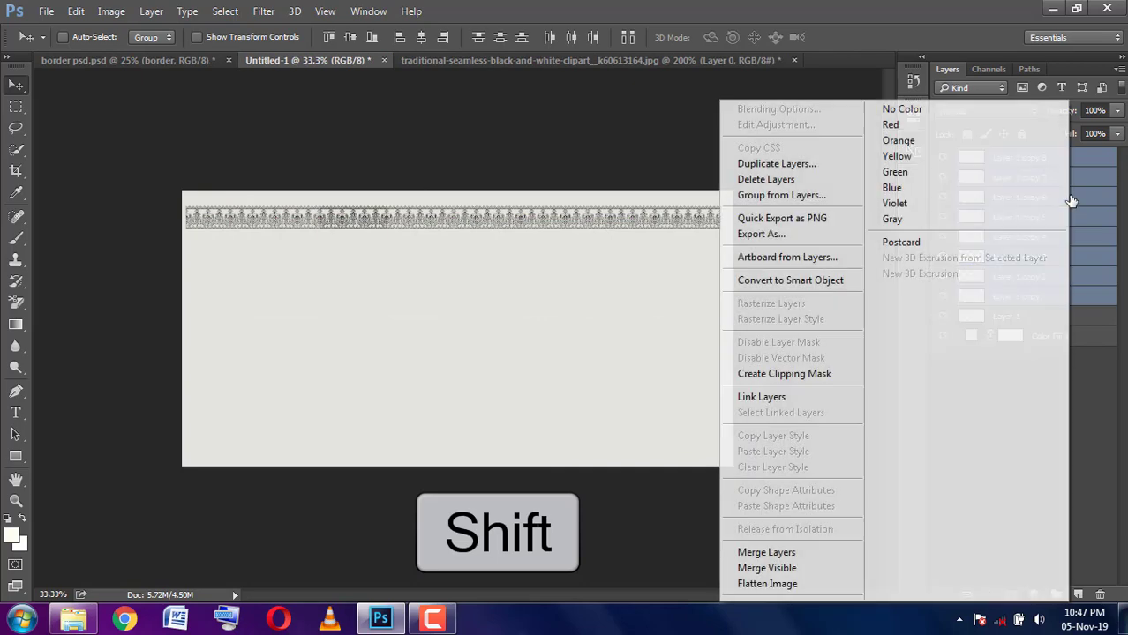
key(Escape)
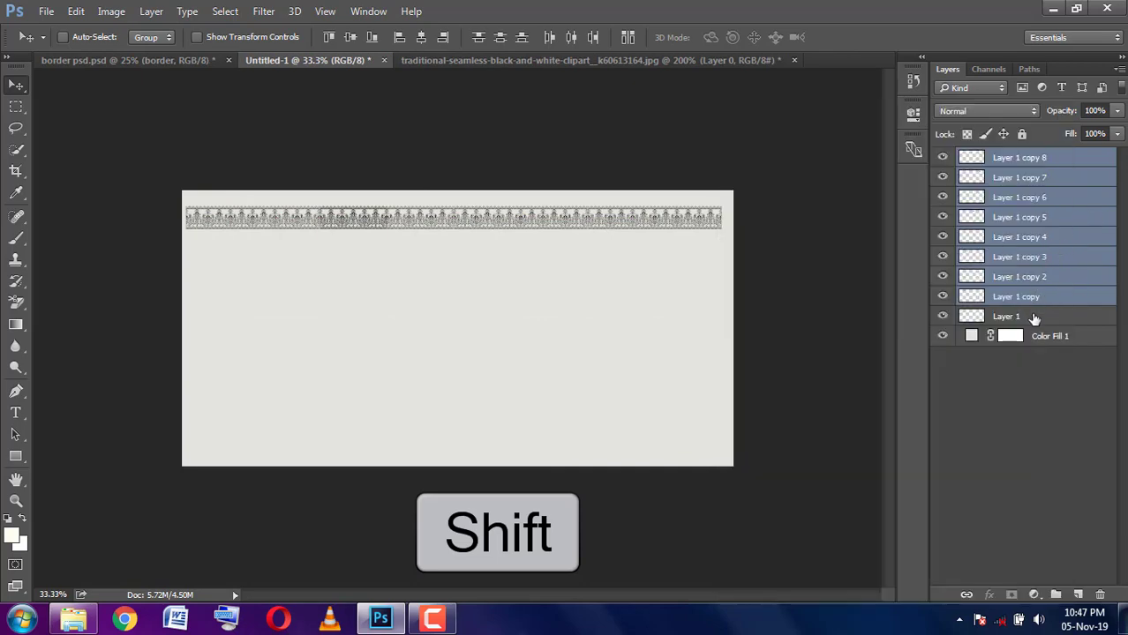
right_click(1026, 259)
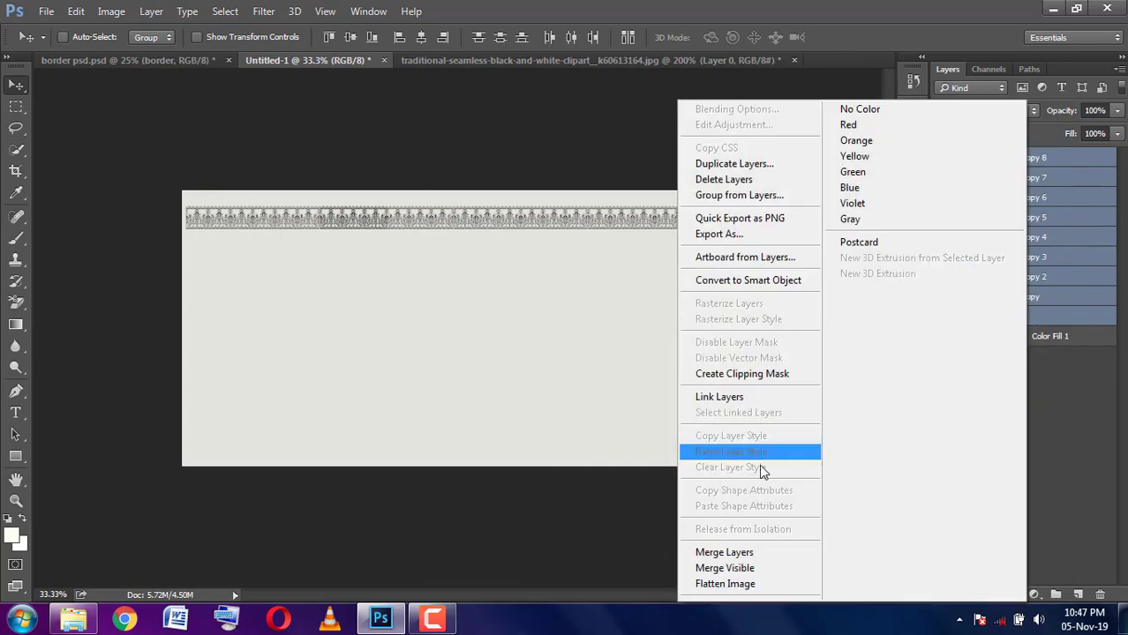
click(721, 552)
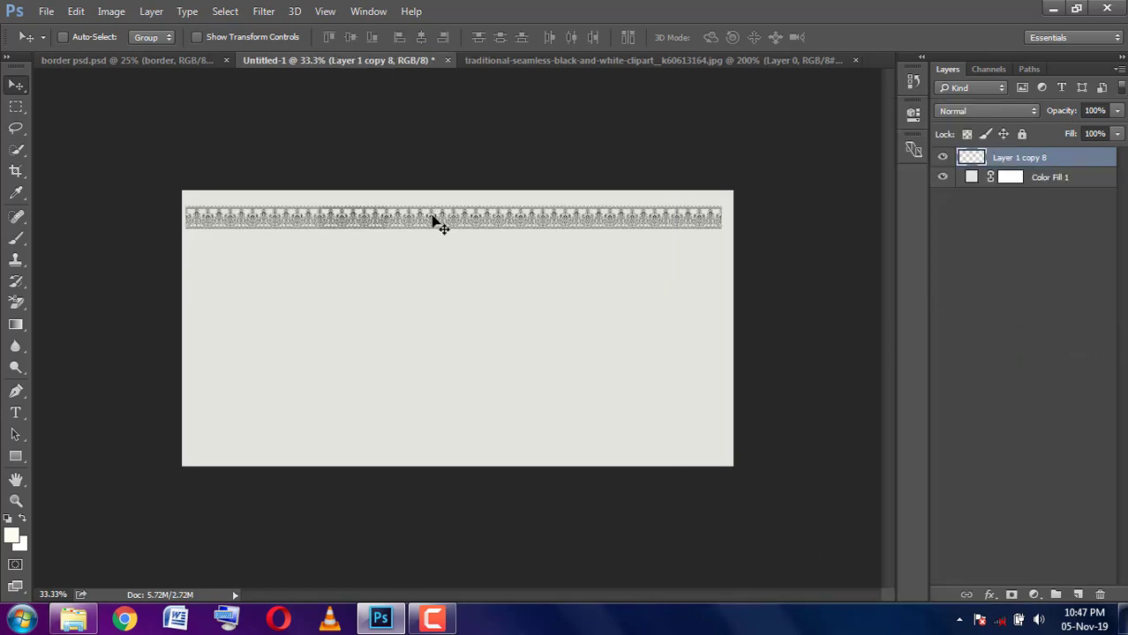
Bring the merged strip into border psd and rotate it 90° clockwise
mouse_move(434, 221)
mouse_down()
mouse_move(240, 77)
mouse_move(921, 238)
mouse_up()
drag(457, 289, 436, 197)
key(ctrl+plus)
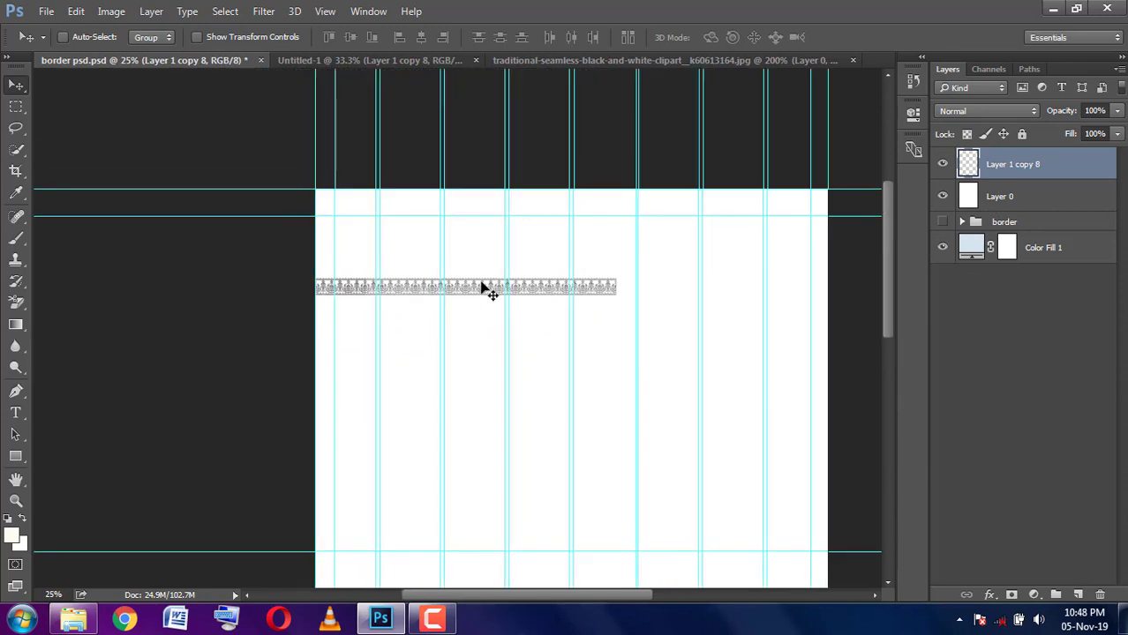
key(ctrl+t)
right_click(564, 288)
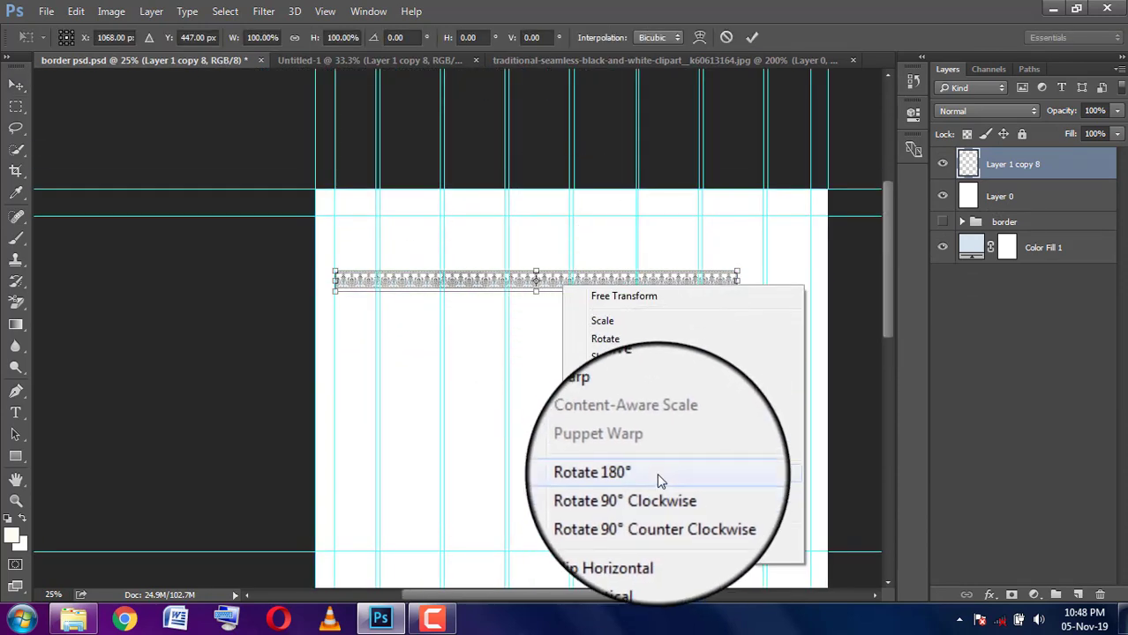
click(658, 491)
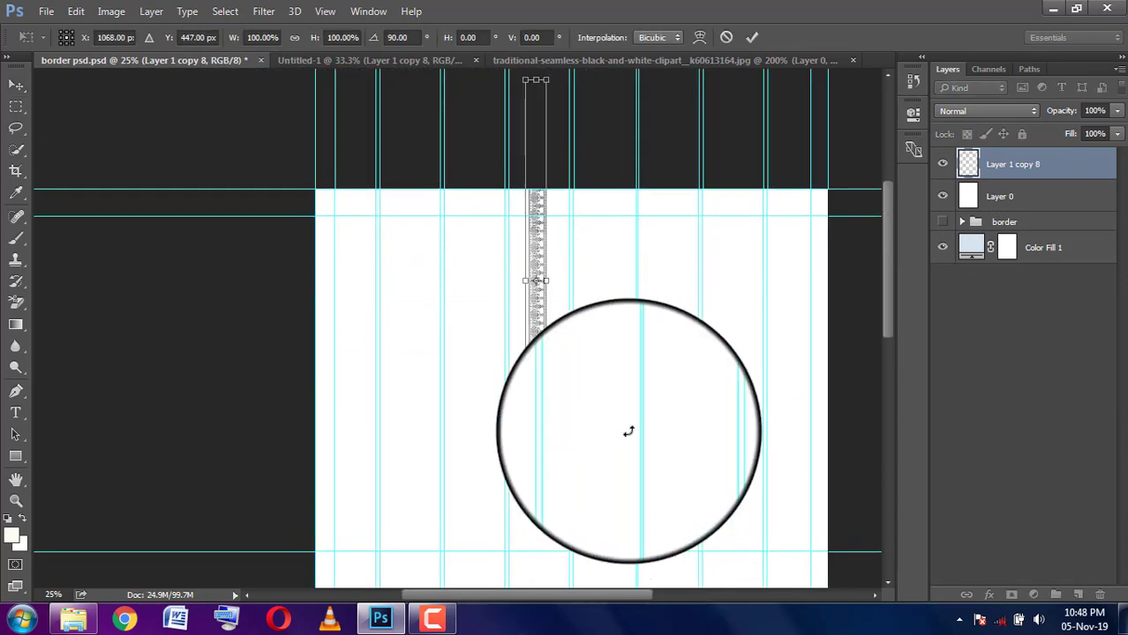
Position the upright strip along the page's left edge and commit the transform
key(ctrl+plus)
key(ctrl+plus)
key(ctrl+minus)
key(ctrl+minus)
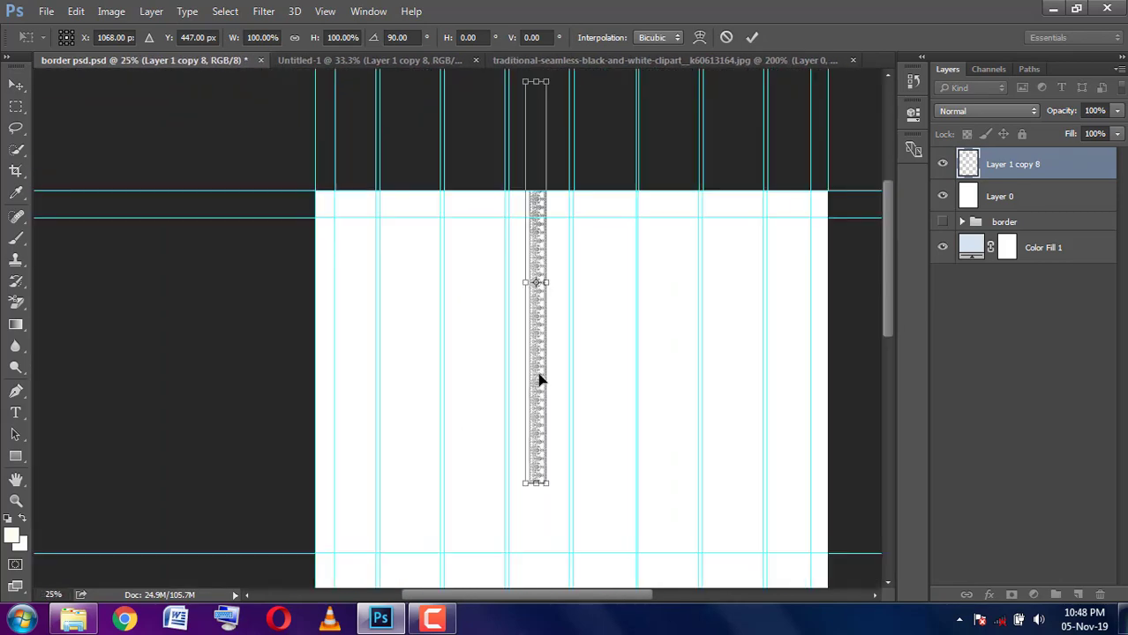
mouse_move(615, 436)
mouse_down()
mouse_move(523, 165)
mouse_move(366, 480)
mouse_up()
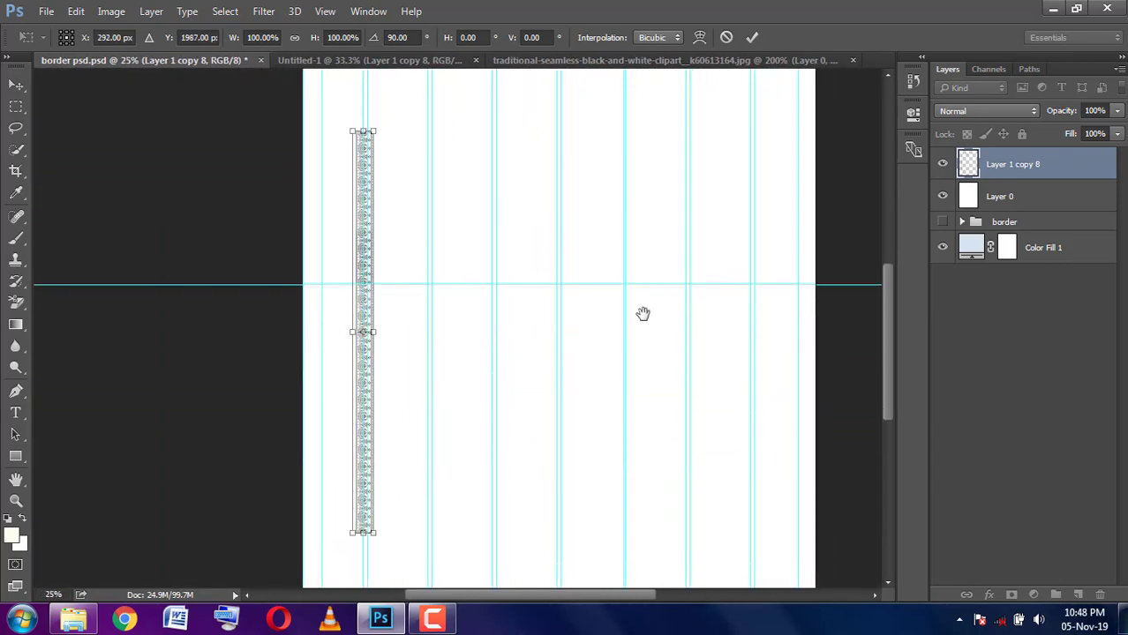
drag(642, 313, 621, 498)
drag(347, 428, 318, 248)
drag(455, 401, 473, 195)
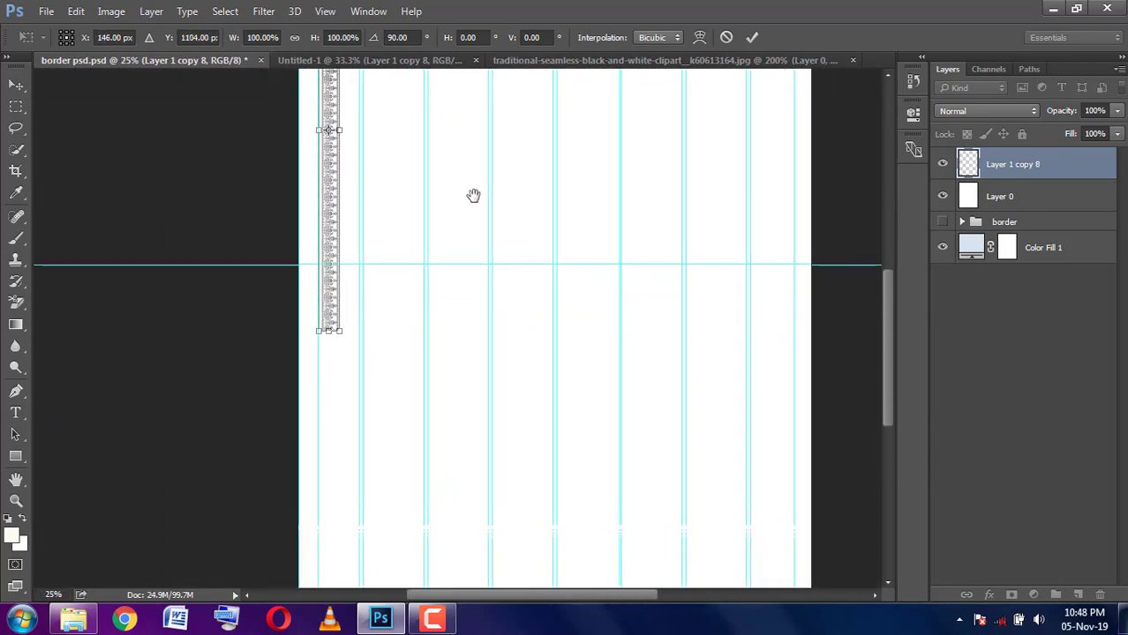
click(746, 37)
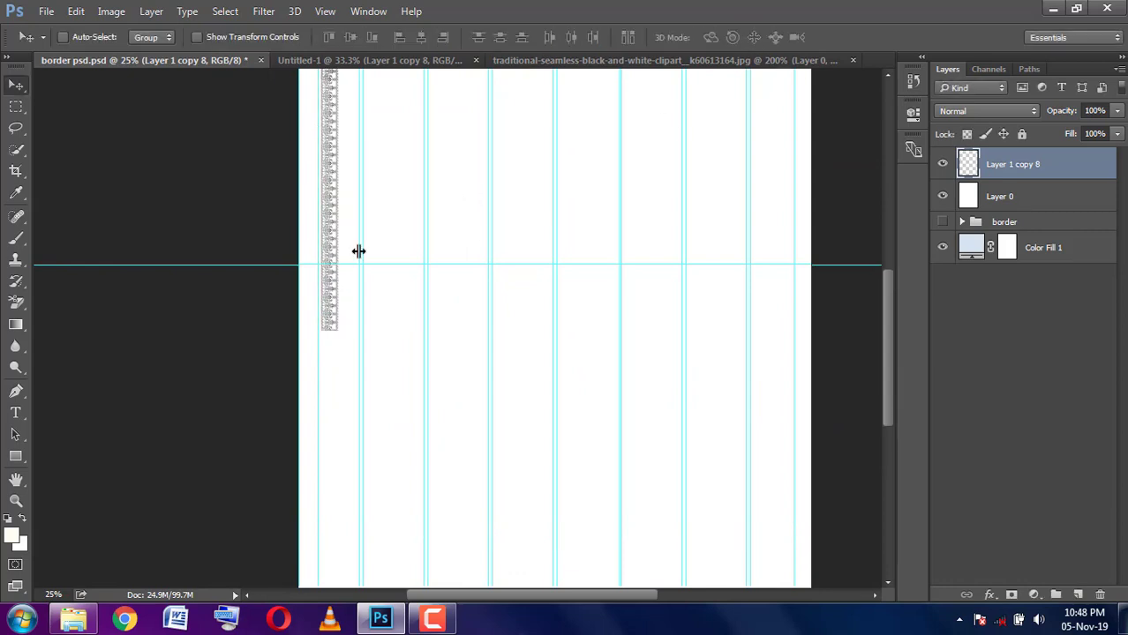
Add a duplicate of the strip directly below the first one
drag(357, 248, 363, 214)
key(ctrl+minus)
mouse_move(291, 174)
mouse_down()
mouse_move(312, 259)
mouse_move(312, 440)
mouse_up()
key(ctrl+t)
key(ctrl+plus)
key(ctrl+plus)
key(ctrl+plus)
Commit the duplicate strip's placement and view the whole page
scroll(226, 401, left, 5)
right_click(501, 154)
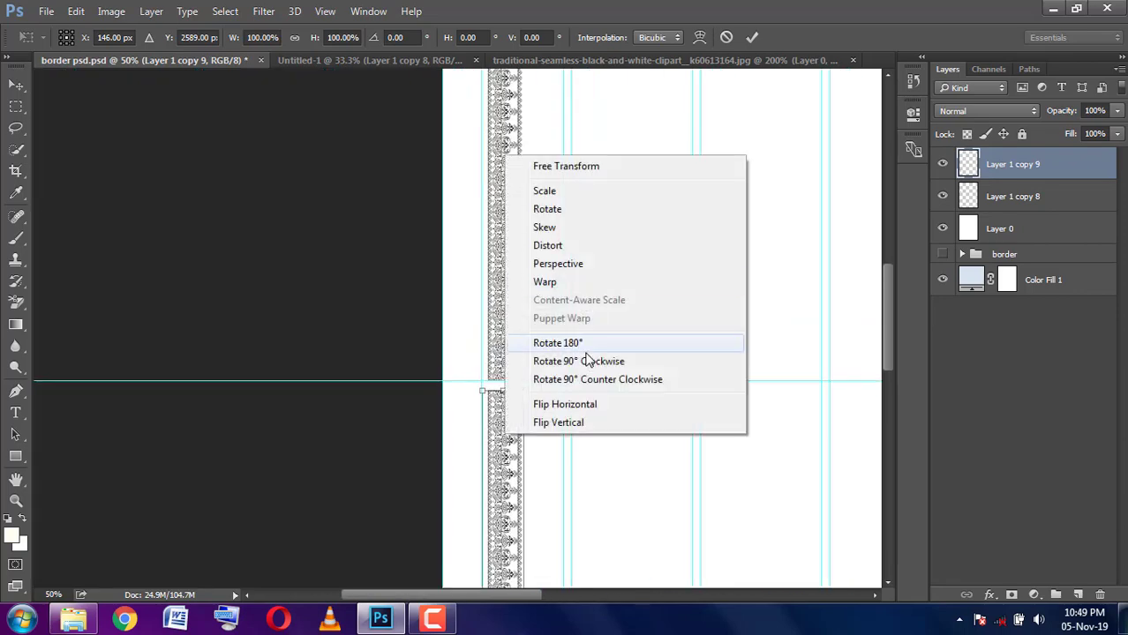
key(Escape)
key(Return)
key(ctrl+minus)
key(ctrl+minus)
key(ctrl+minus)
Merge the two left strip layers into one layer named 'left'
shift+click(1070, 201)
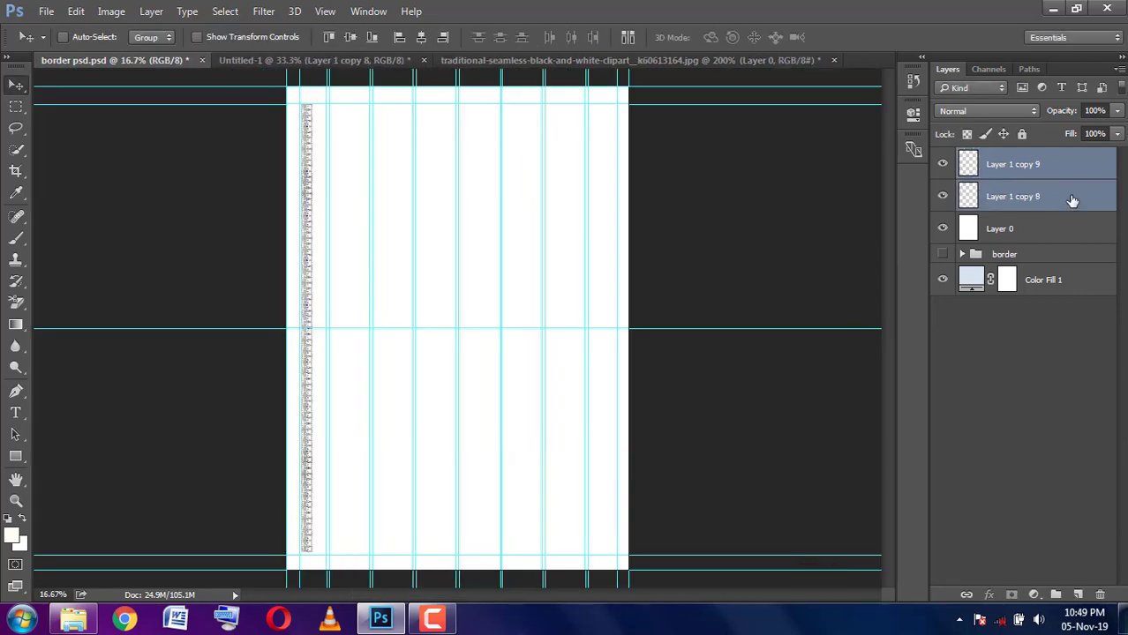
key(ctrl+e)
key(ctrl+t)
key(Return)
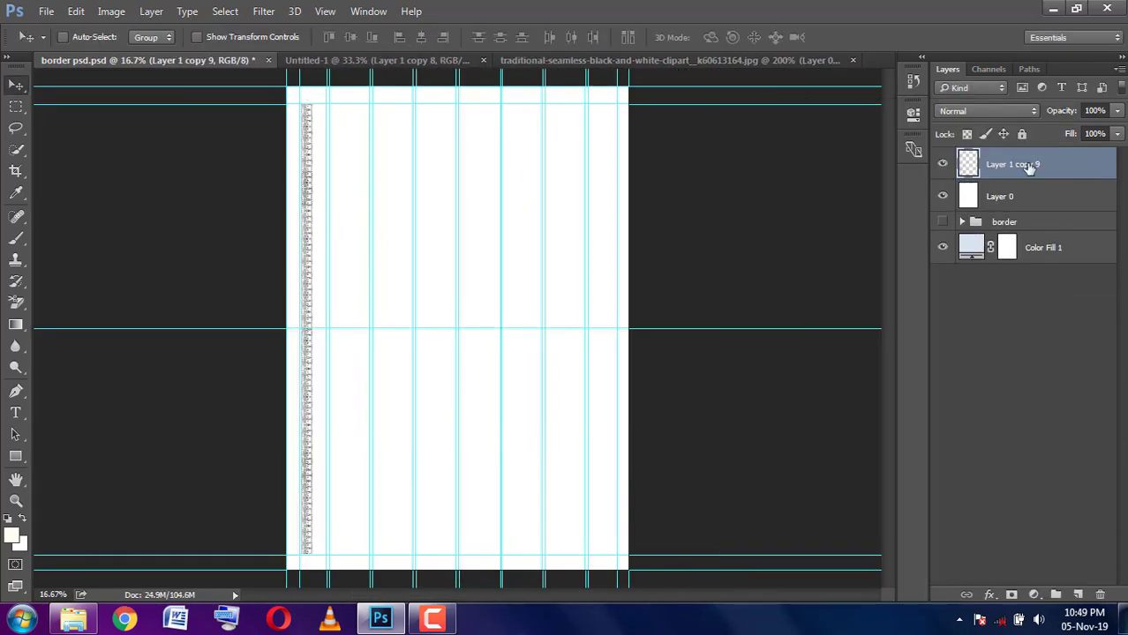
text(left)
key(Return)
Duplicate it as layer 'right' and move it to the page's right edge
key(ctrl+j)
text(right)
key(Return)
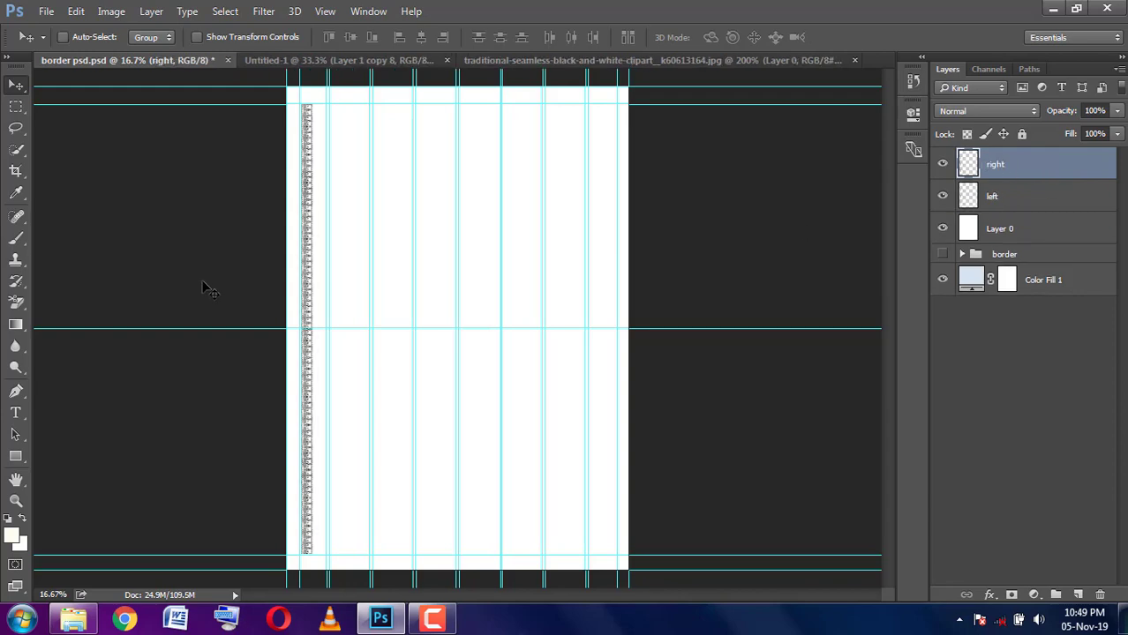
drag(306, 292, 611, 293)
Flip the right strip horizontally so it mirrors the left one
key(ctrl+plus)
key(ctrl+plus)
key(ctrl+plus)
key(ctrl+t)
right_click(509, 253)
click(581, 491)
key(ctrl+minus)
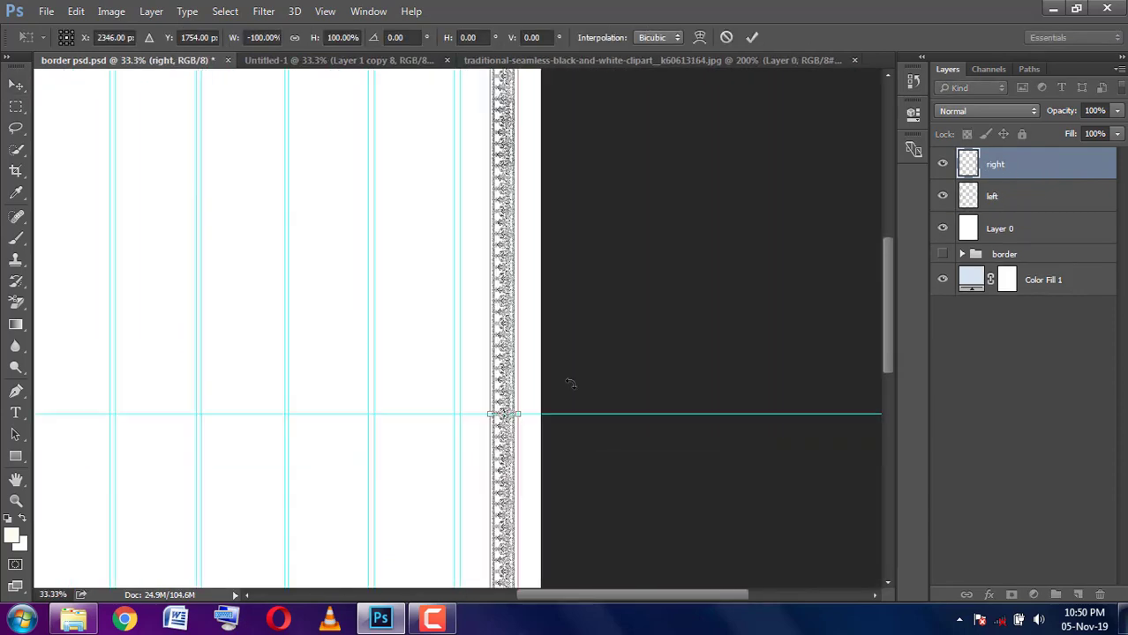
key(ctrl+minus)
key(ctrl+minus)
key(Return)
Close the traditional clipart and open the dancing-figure border image from the border elements folder
click(534, 60)
click(821, 60)
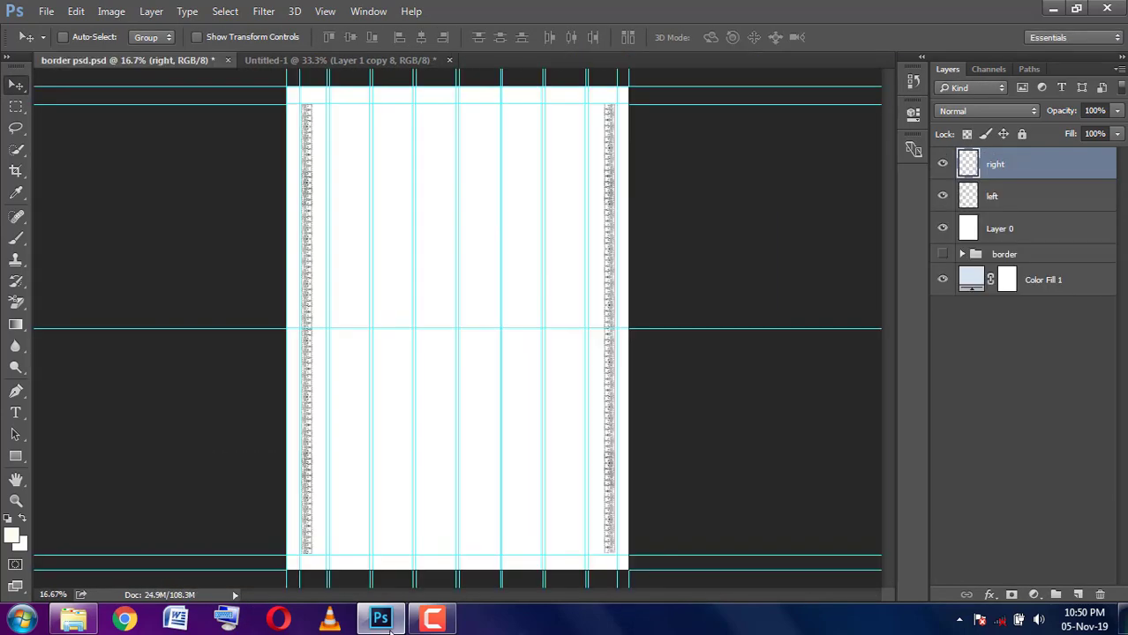
click(97, 618)
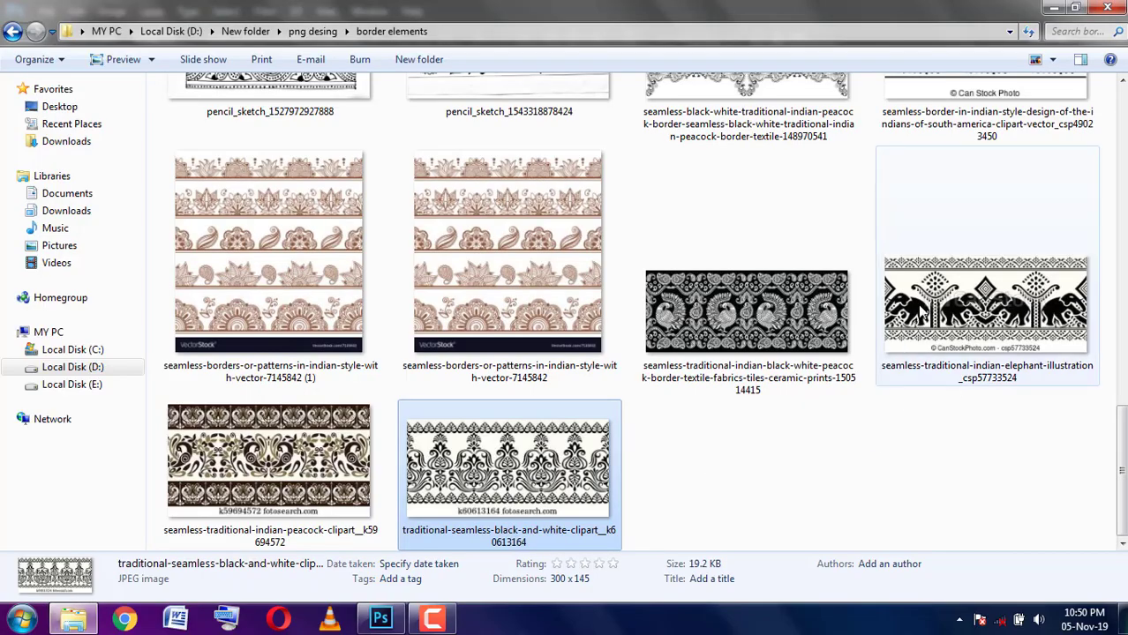
scroll(931, 230, up, 2)
mouse_move(931, 216)
mouse_down()
mouse_move(615, 157)
mouse_move(619, 57)
mouse_up()
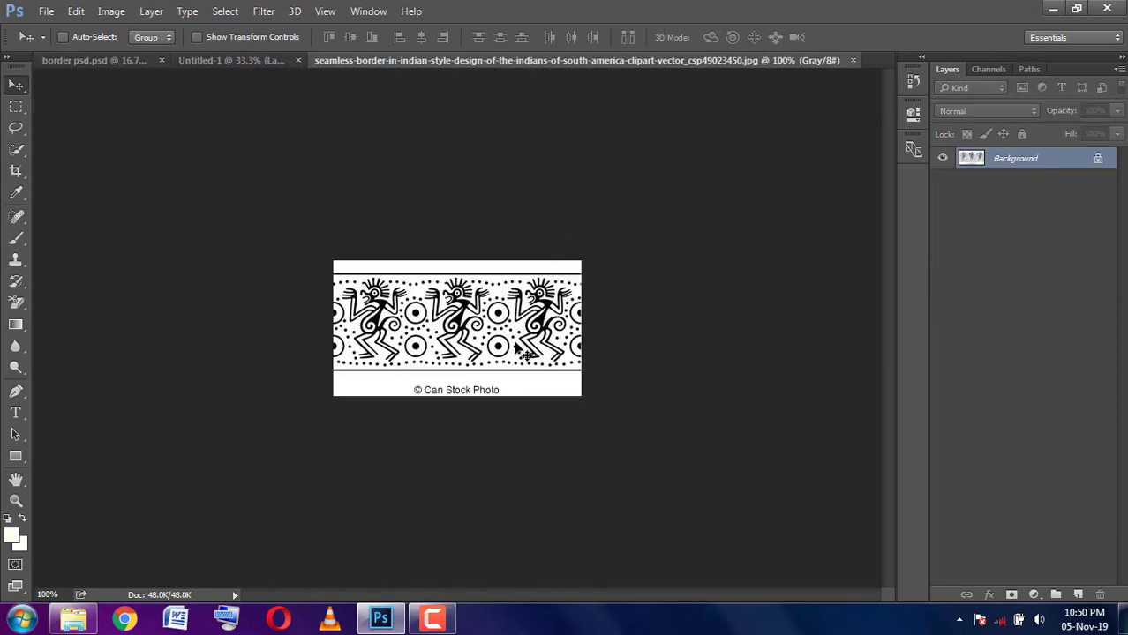
Unlock the dancing-figure image's background and delete its white areas via Color Range
key(ctrl+plus)
key(ctrl+plus)
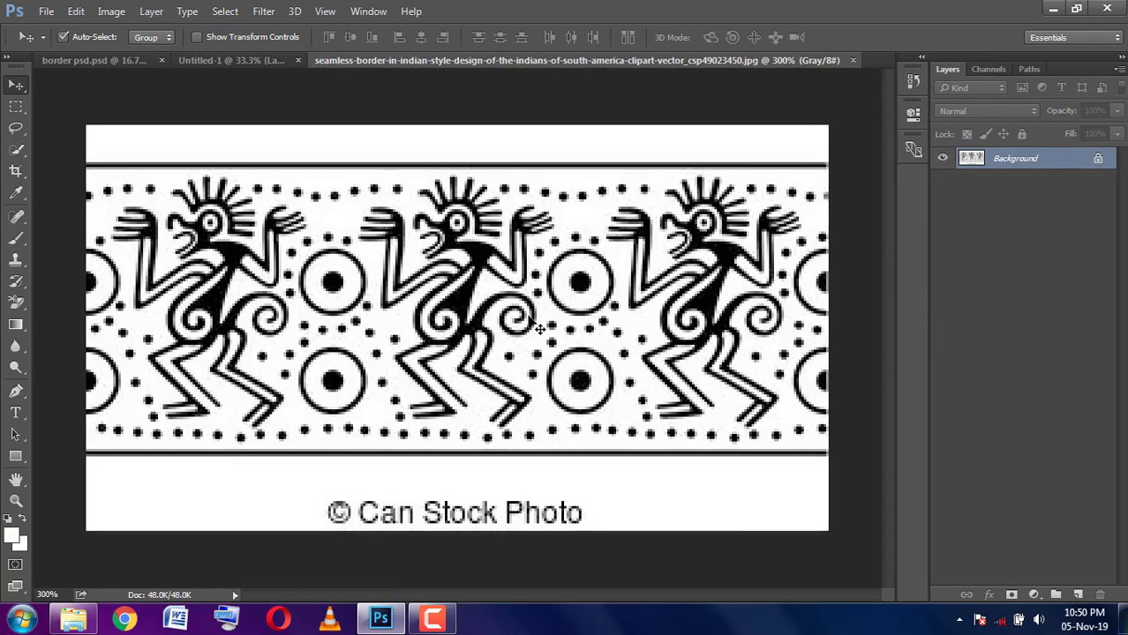
key(ctrl+minus)
click(1098, 159)
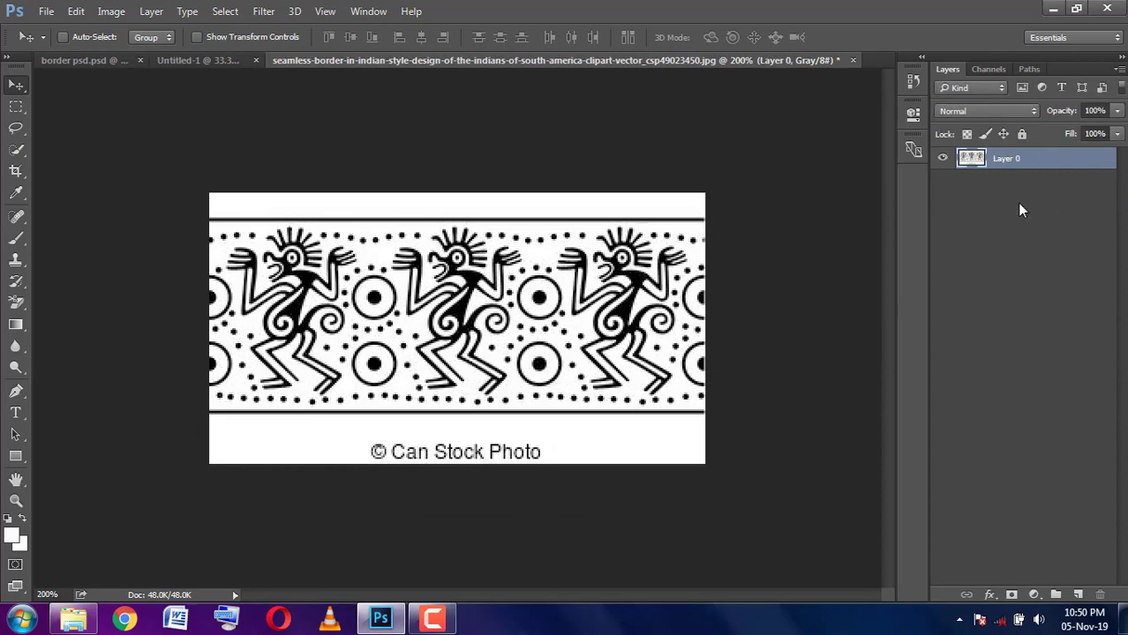
click(225, 11)
click(252, 169)
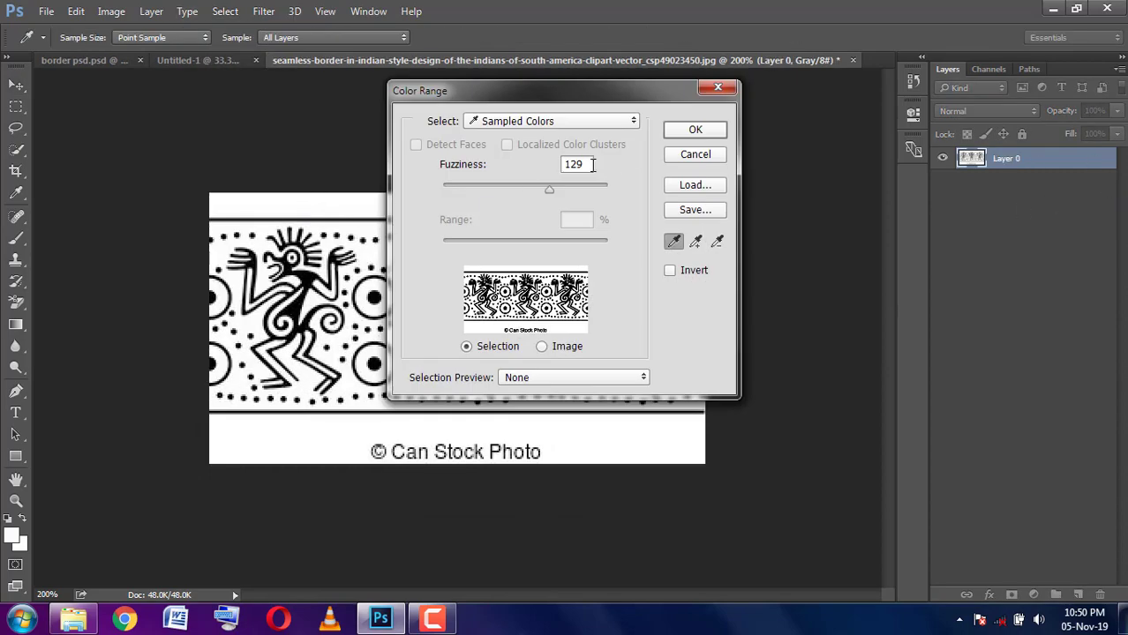
click(695, 130)
key(Delete)
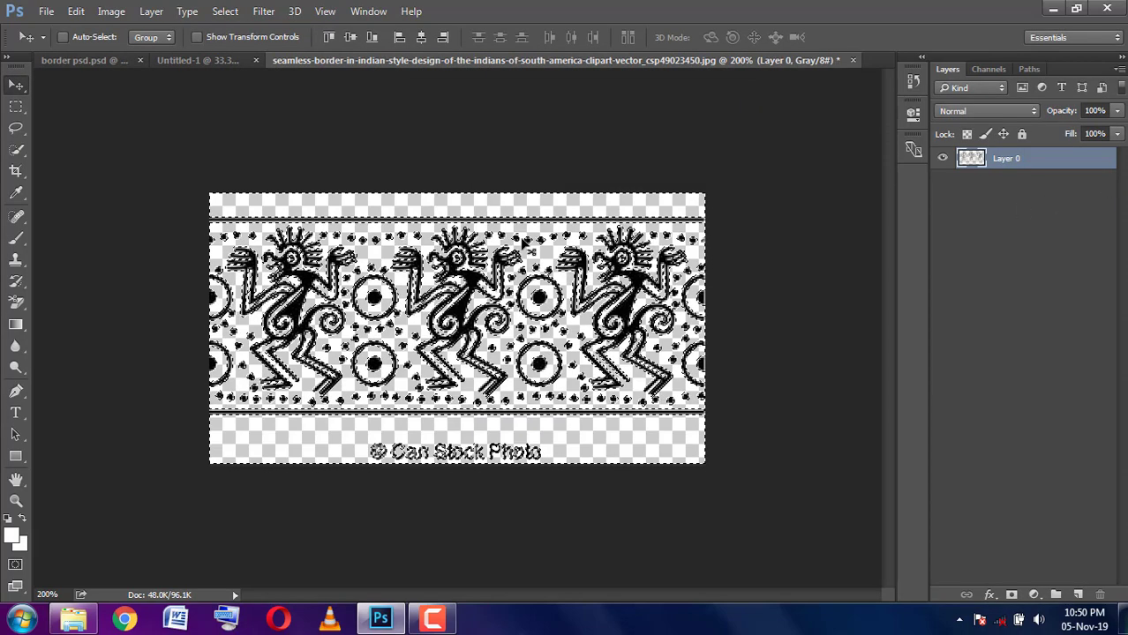
Erase the Can Stock Photo watermark band and carry the cleaned border into Untitled-1
key(m)
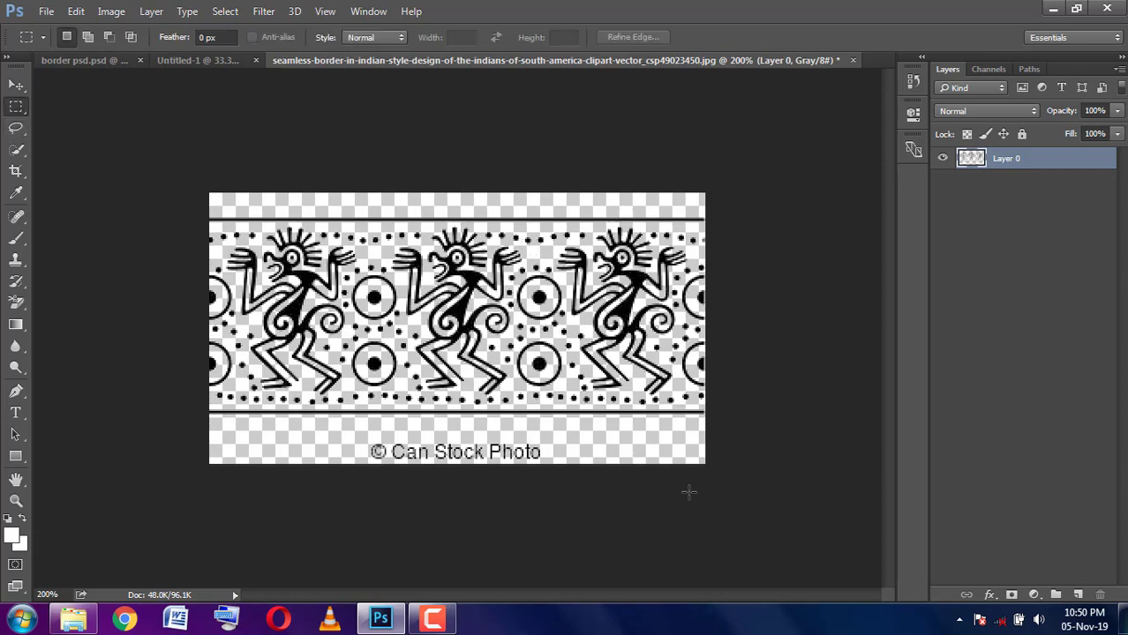
drag(689, 492, 295, 435)
key(Delete)
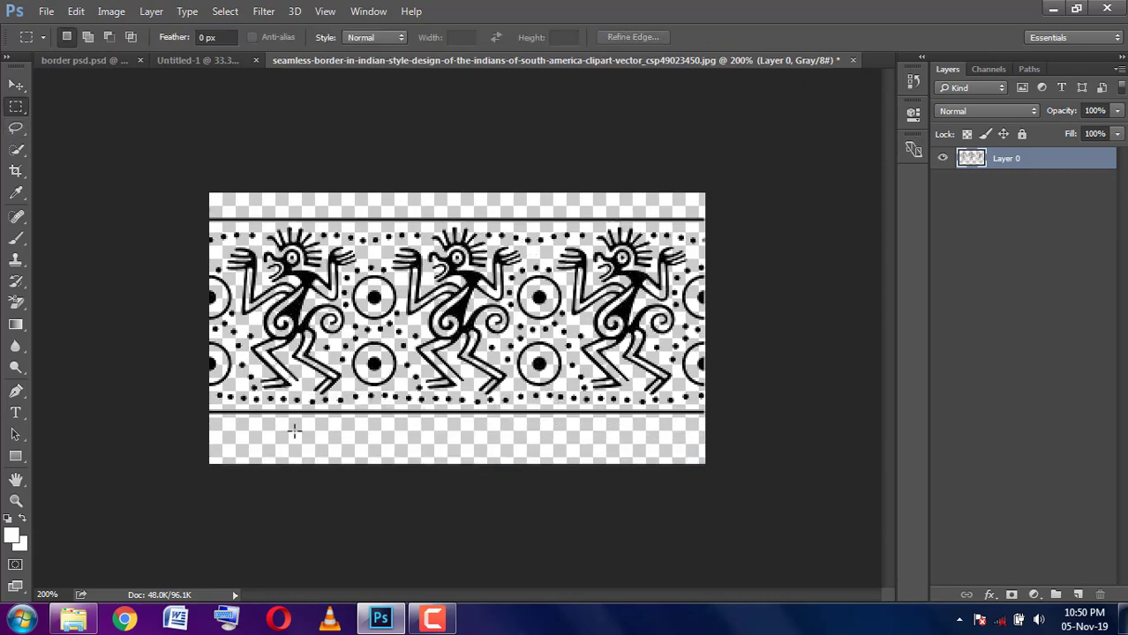
key(v)
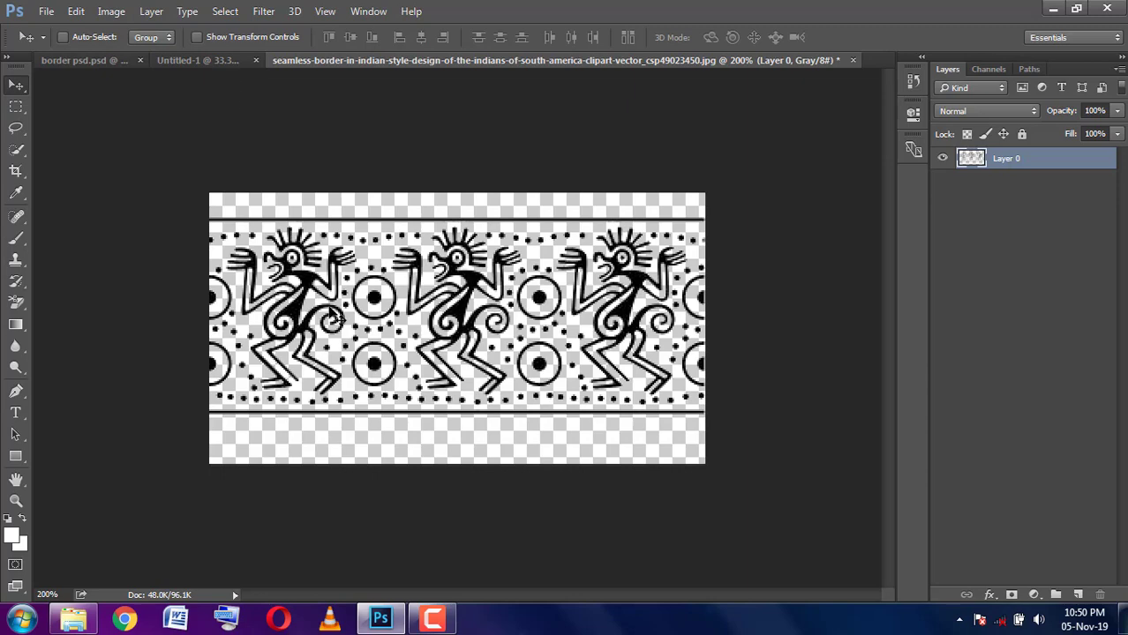
mouse_move(333, 319)
mouse_down()
mouse_move(322, 276)
mouse_move(337, 298)
mouse_up()
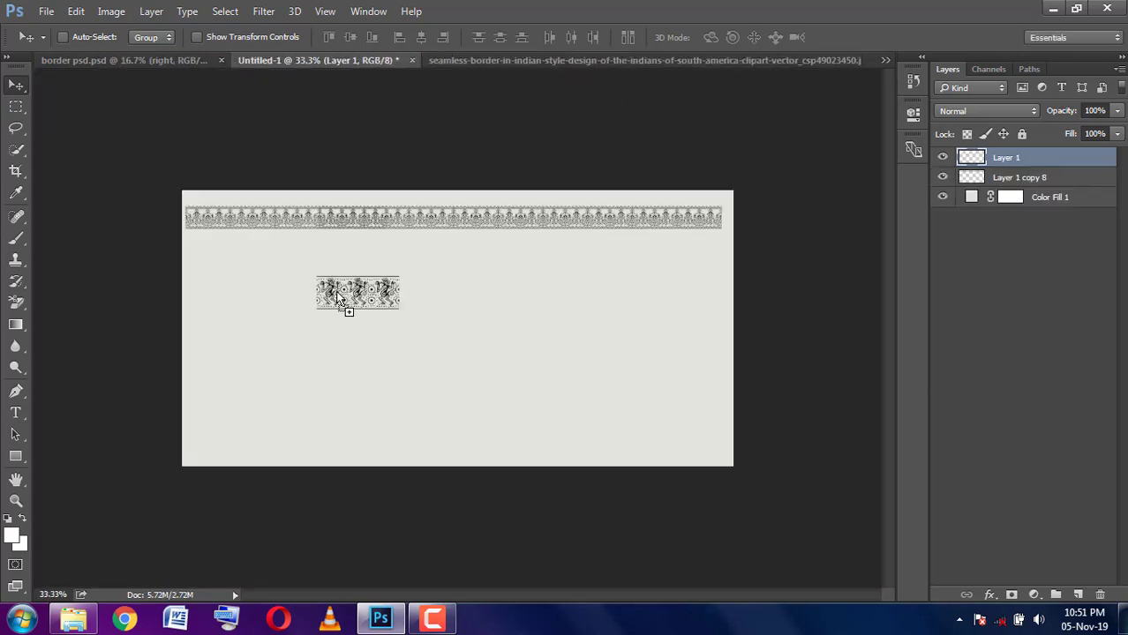
Hide Layer 1 copy 8, then shrink the dancing-figure piece at the top-left
click(943, 178)
drag(357, 291, 250, 232)
key(ctrl+plus)
mouse_move(163, 194)
mouse_down()
mouse_move(139, 166)
mouse_move(148, 166)
mouse_move(104, 154)
mouse_move(525, 150)
mouse_move(50, 33)
mouse_up()
key(ctrl+t)
key(Return)
Merge the side-by-side piece copies into a single strip layer
right_click(1078, 227)
click(729, 552)
right_click(1019, 178)
click(729, 552)
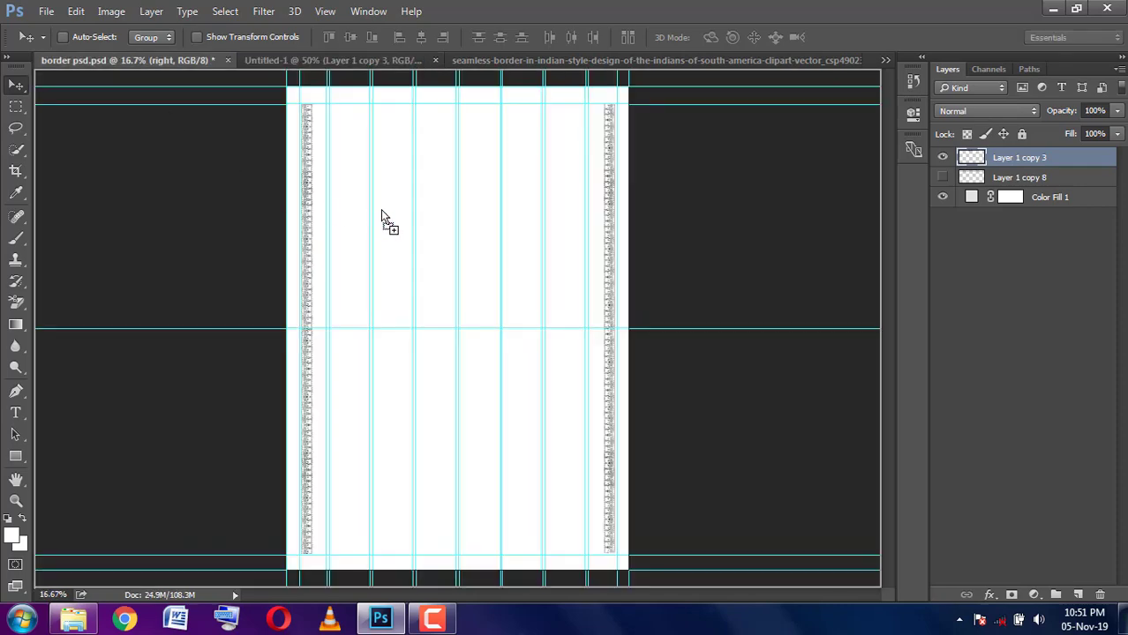
Bring the dancing-figure strip into border psd and stretch it across the page top
mouse_move(109, 58)
mouse_down()
mouse_move(389, 219)
mouse_move(403, 122)
mouse_up()
key(ctrl+plus)
key(ctrl+plus)
key(ctrl+t)
drag(604, 227, 828, 234)
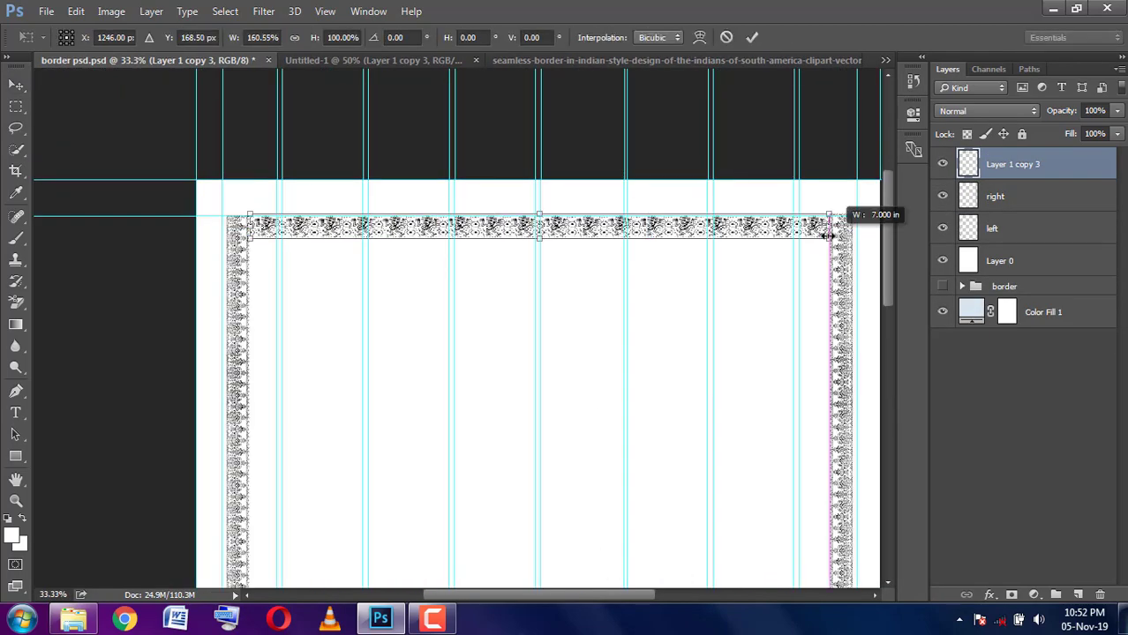
key(Return)
key(ctrl+plus)
key(ctrl+t)
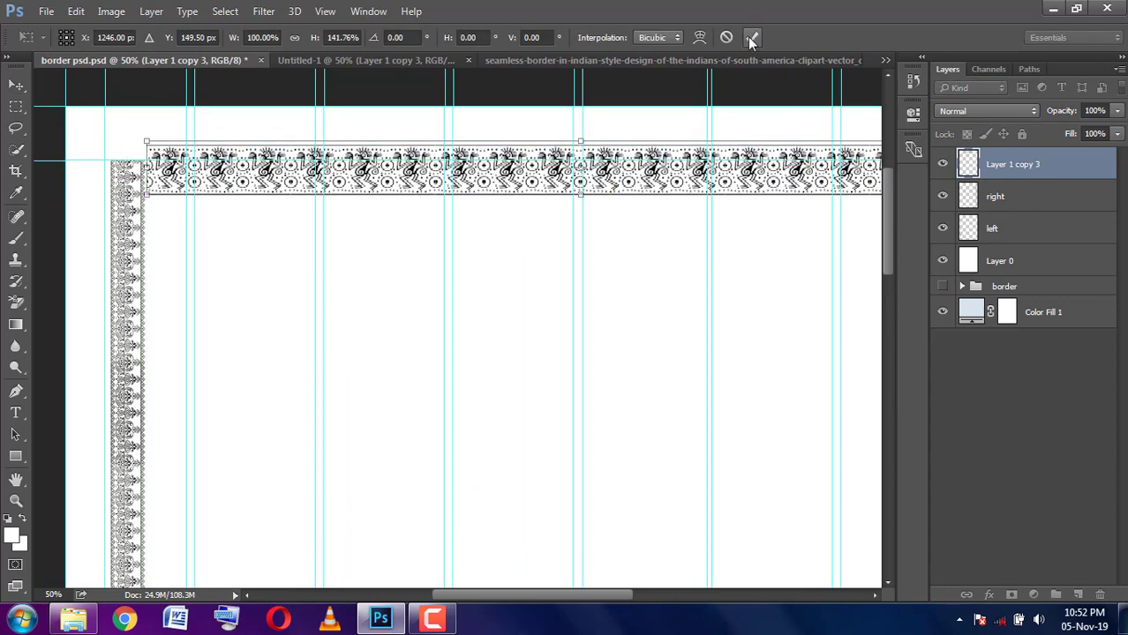
click(751, 39)
Place a copy at the page bottom and name the strip layers 'down' and 'up'
key(ctrl+minus)
key(ctrl+minus)
drag(587, 241, 447, 536)
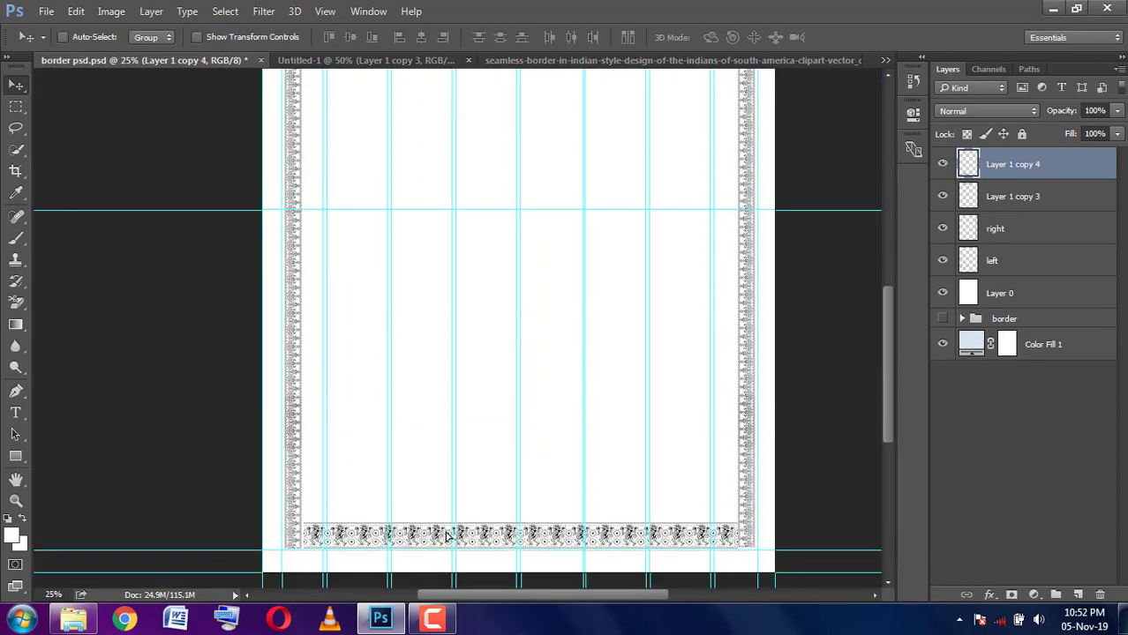
text(down)
double_click(1012, 196)
text(up)
key(Return)
key(ctrl+minus)
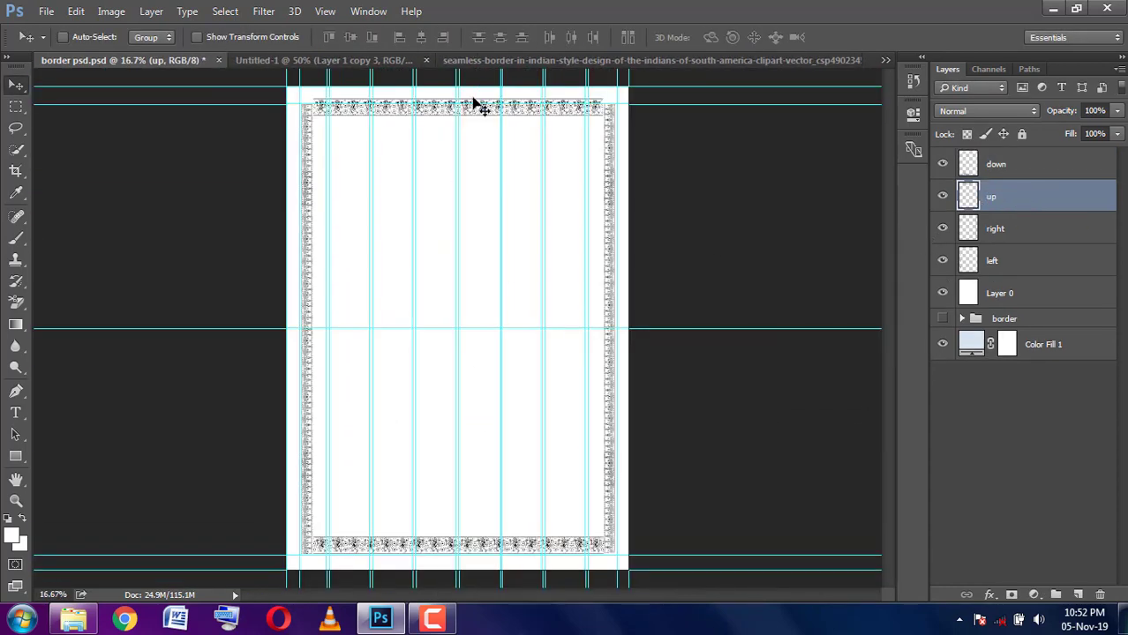
key(ctrl+plus)
key(ctrl+plus)
key(ctrl+plus)
mouse_move(170, 328)
mouse_down()
mouse_move(456, 358)
mouse_move(433, 319)
mouse_up()
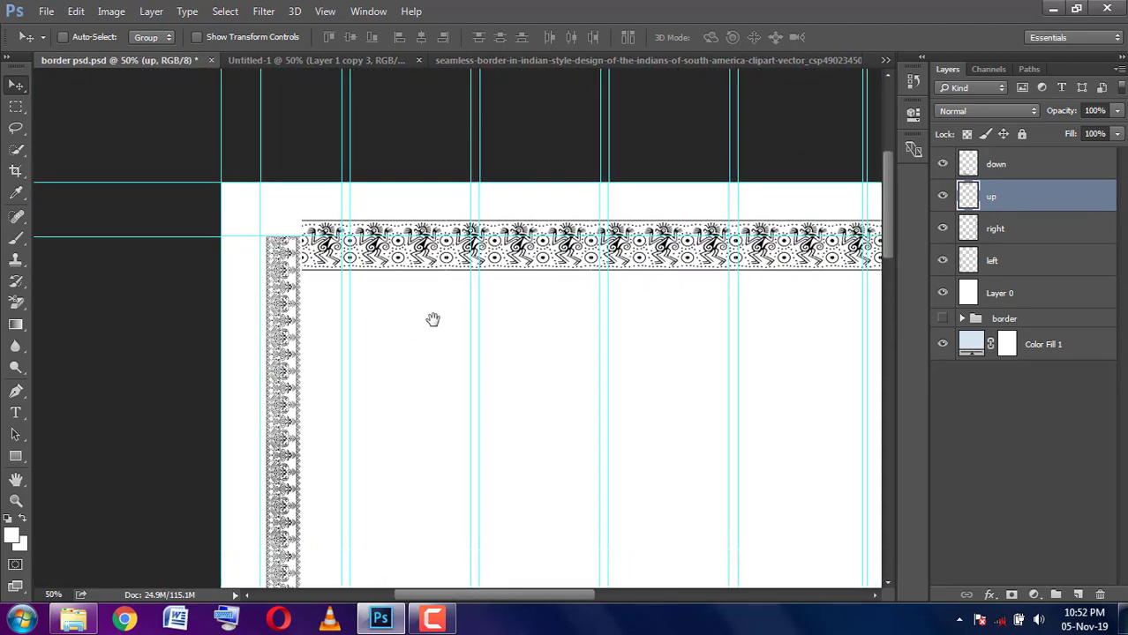
Lasso one dancing figure from the seamless-border image and drag it onto border psd's top-left corner
click(470, 60)
click(16, 106)
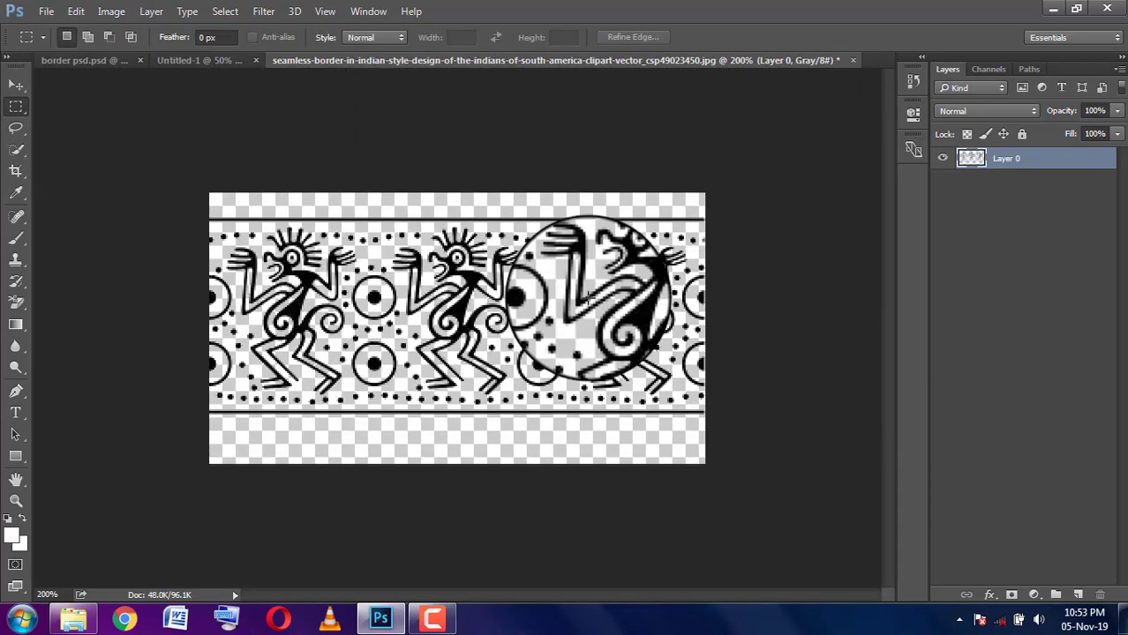
mouse_move(549, 196)
mouse_down()
mouse_move(724, 455)
mouse_move(736, 456)
mouse_up()
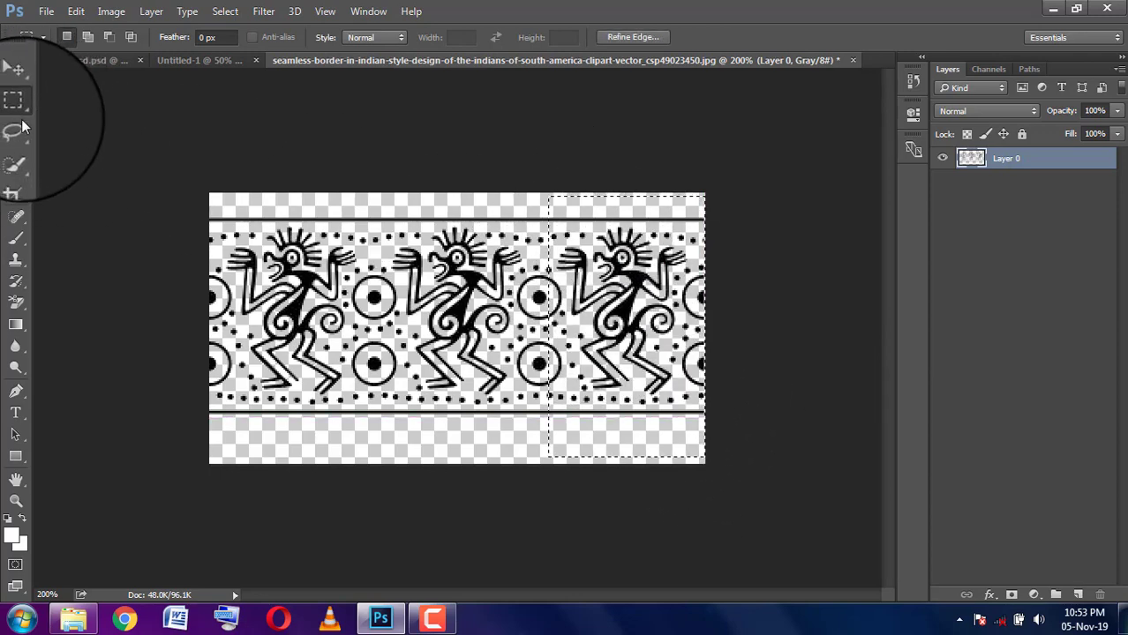
click(16, 128)
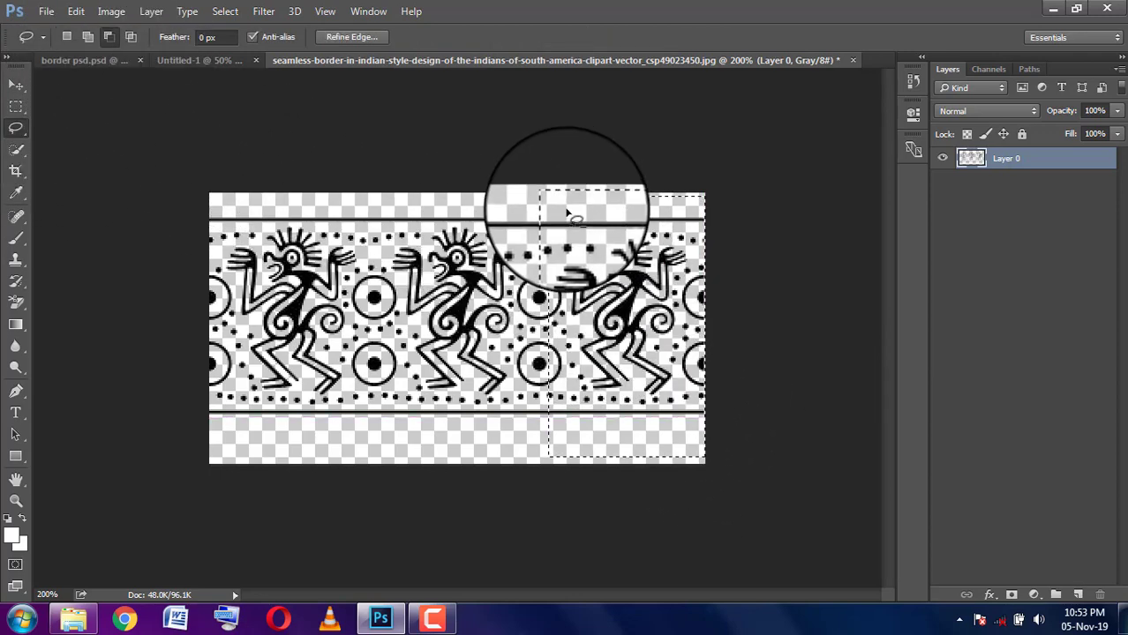
mouse_move(567, 214)
mouse_down()
mouse_move(593, 244)
mouse_move(582, 237)
mouse_up()
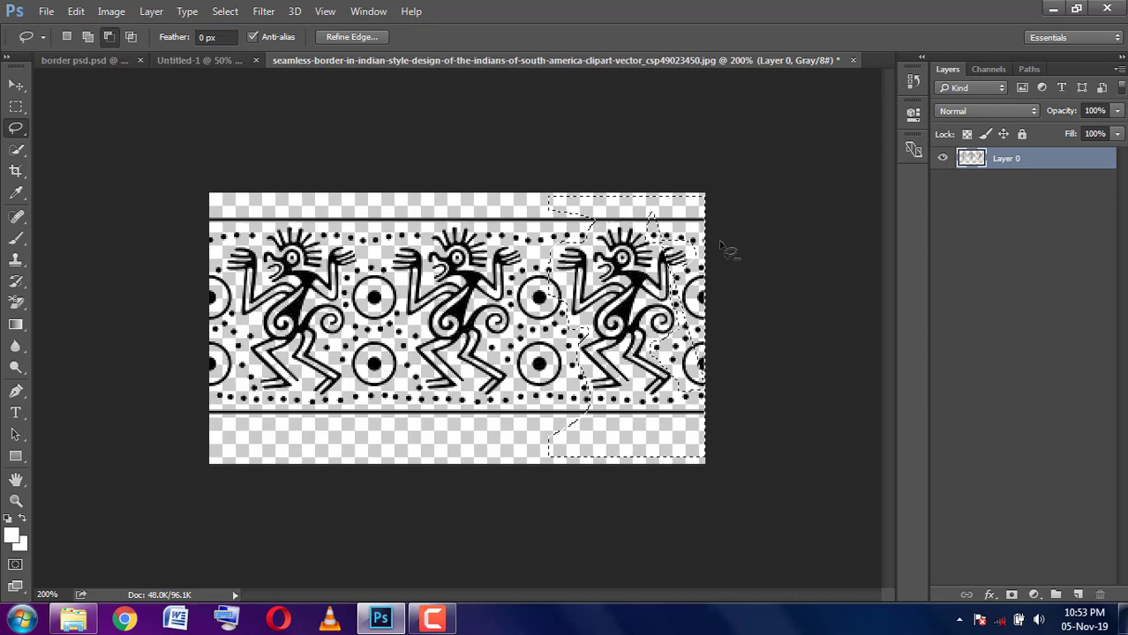
drag(687, 399, 668, 231)
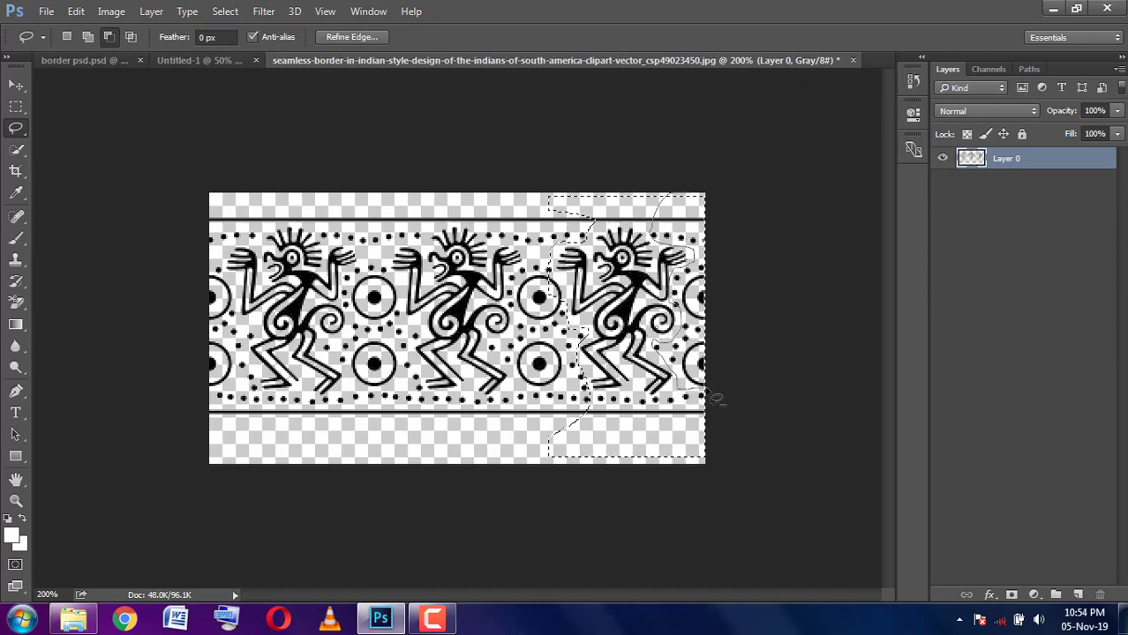
key(v)
mouse_move(627, 309)
mouse_down()
mouse_move(84, 60)
mouse_move(231, 196)
mouse_move(346, 280)
mouse_move(268, 214)
mouse_up()
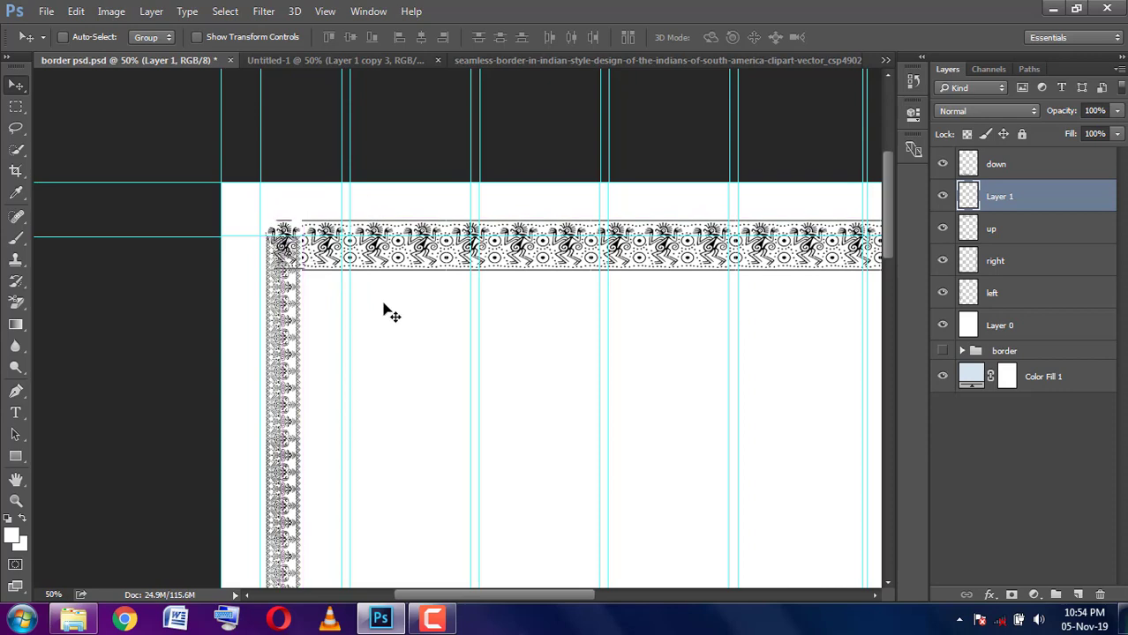
Duplicate the corner figure onto the top-right border corner, then reselect Layer 1
key(ctrl+j)
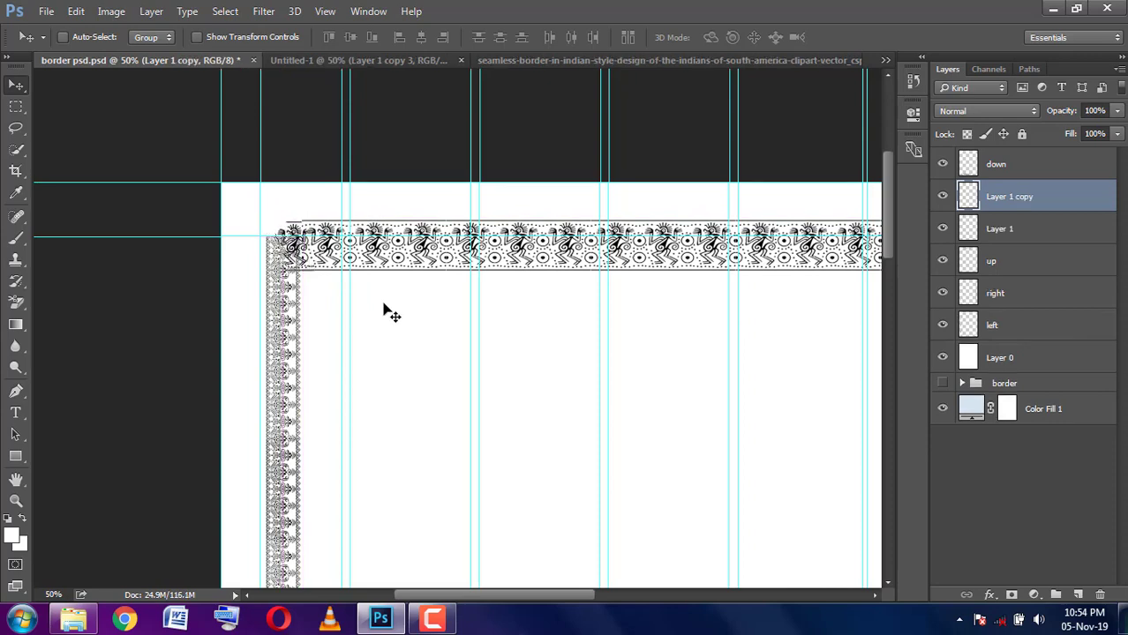
key(ctrl+minus)
key(ctrl+minus)
drag(843, 329, 831, 307)
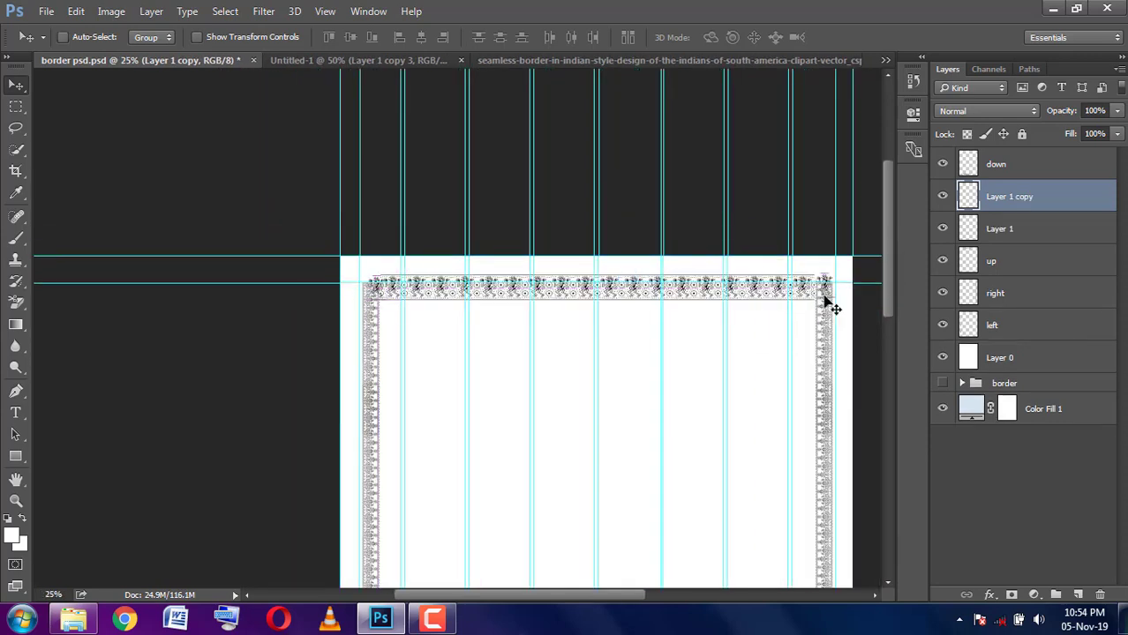
key(ctrl+plus)
key(ctrl+plus)
key(ctrl+plus)
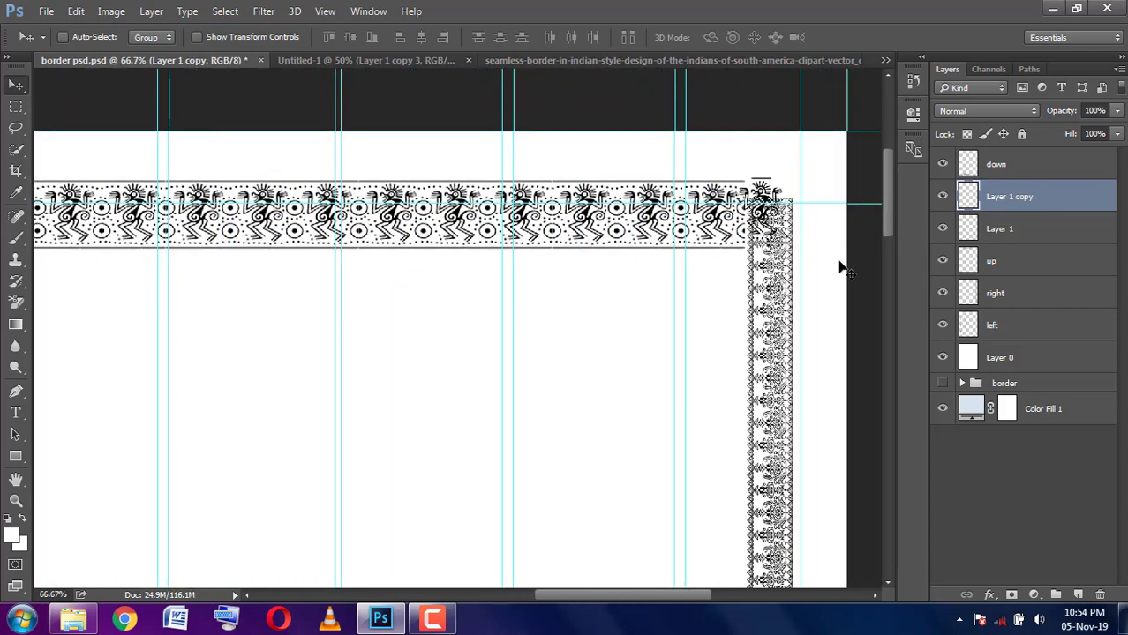
scroll(843, 269, left, 5)
scroll(798, 353, left, 5)
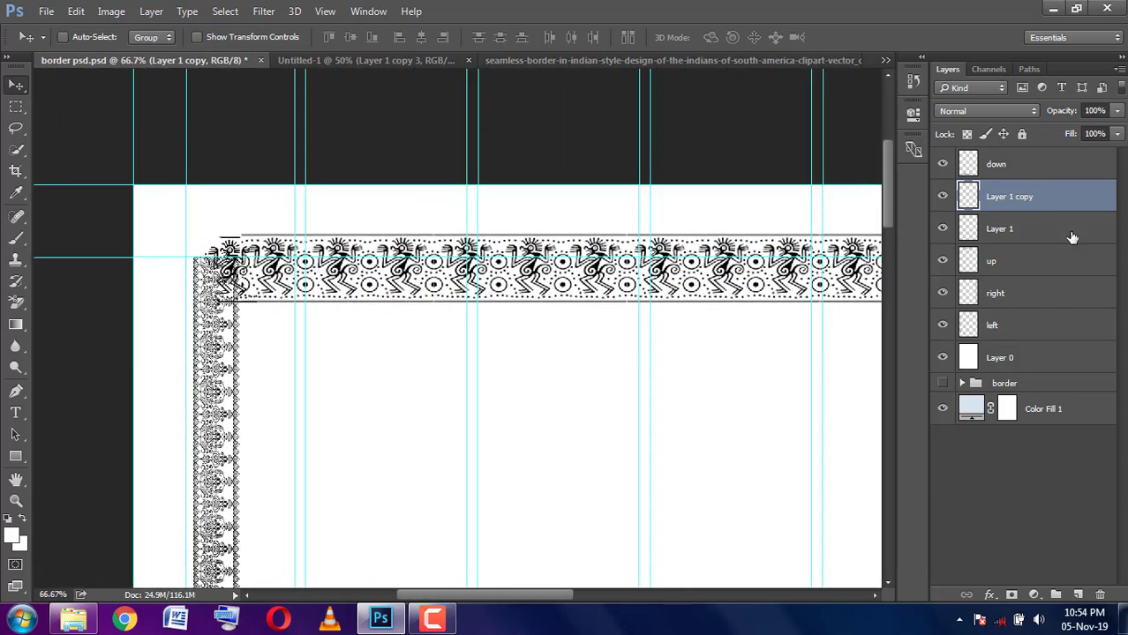
click(1000, 229)
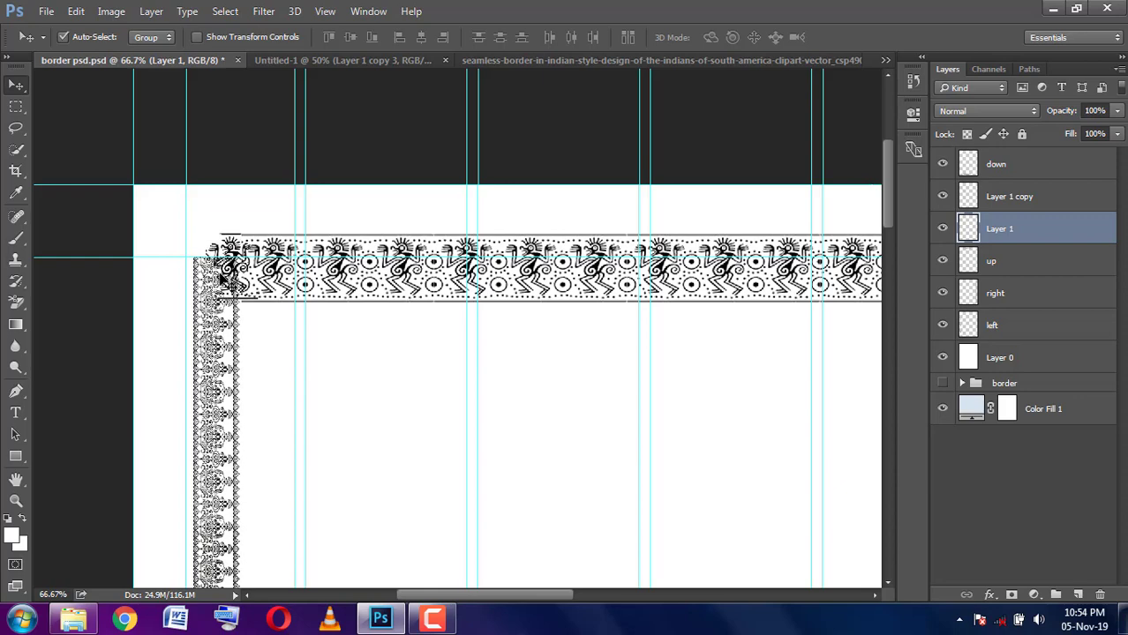
key(ctrl+minus)
key(ctrl+minus)
key(ctrl+minus)
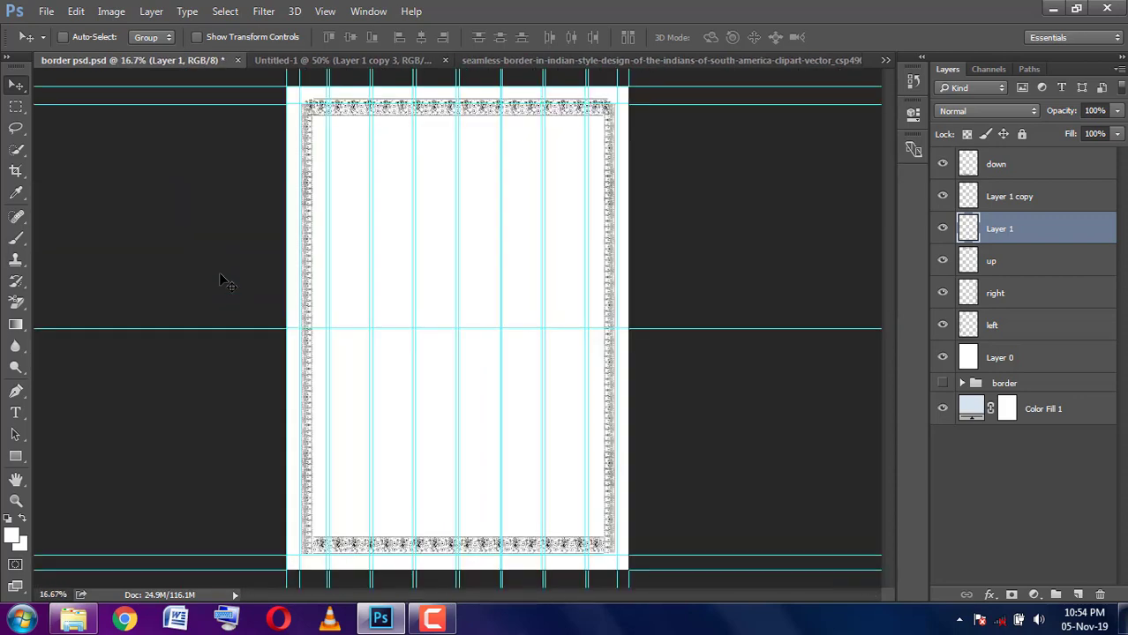
Merge all layers from 'left' through 'down' into one layer, then toggle its visibility to check the frame
click(1021, 330)
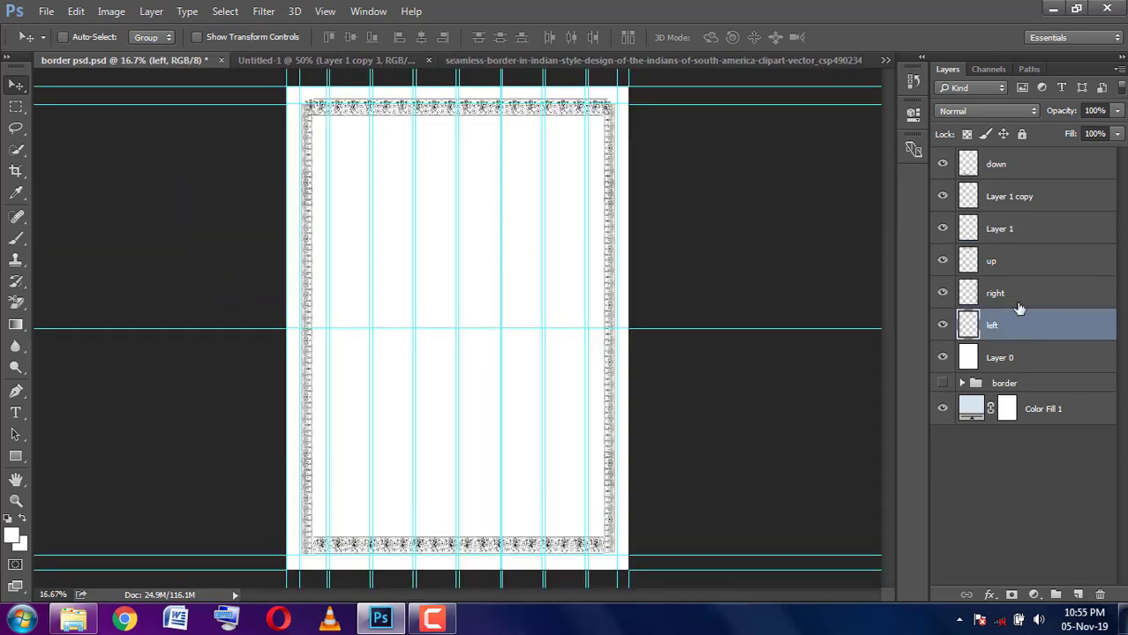
shift+click(1022, 175)
right_click(1022, 175)
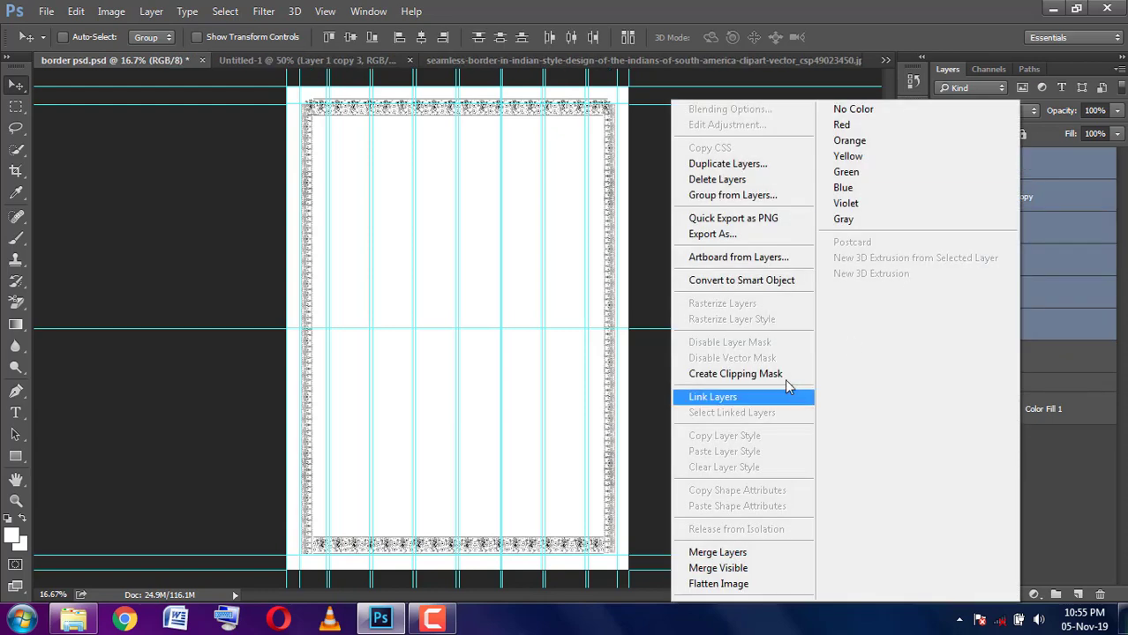
click(684, 553)
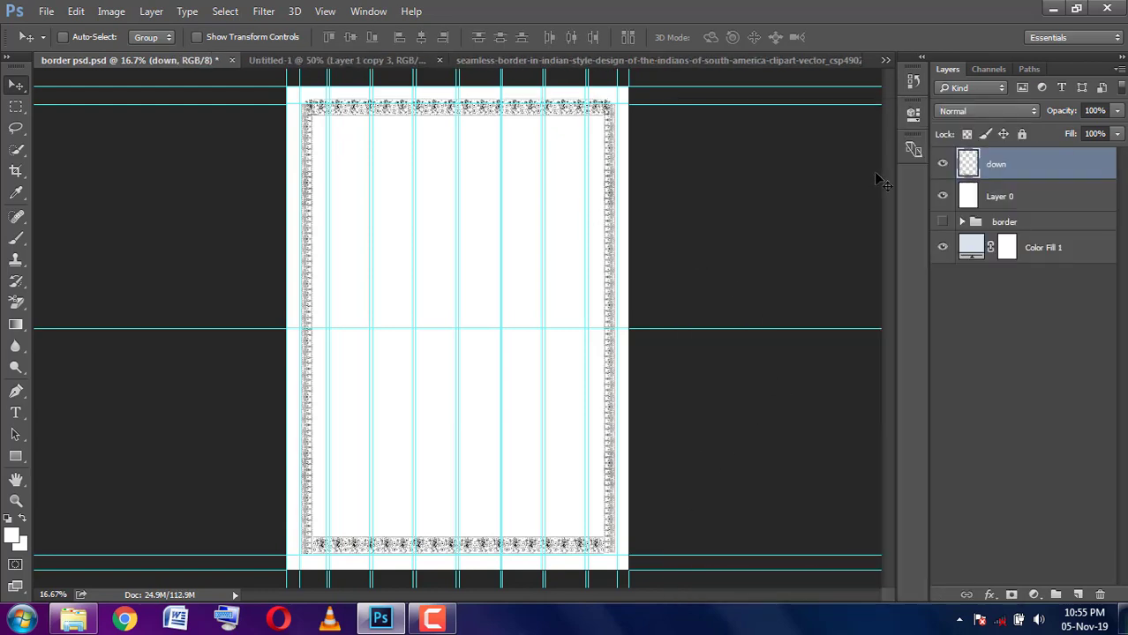
click(942, 166)
click(943, 166)
key(ctrl)
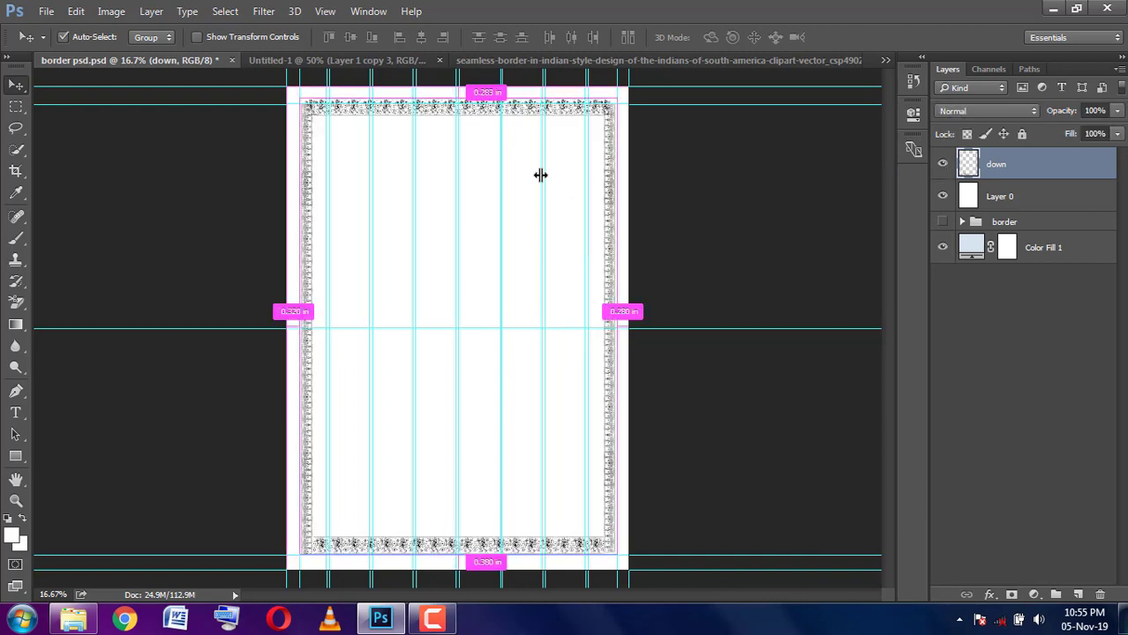
key(ctrl+plus)
key(ctrl+plus)
key(ctrl+plus)
key(ctrl+plus)
drag(541, 175, 549, 483)
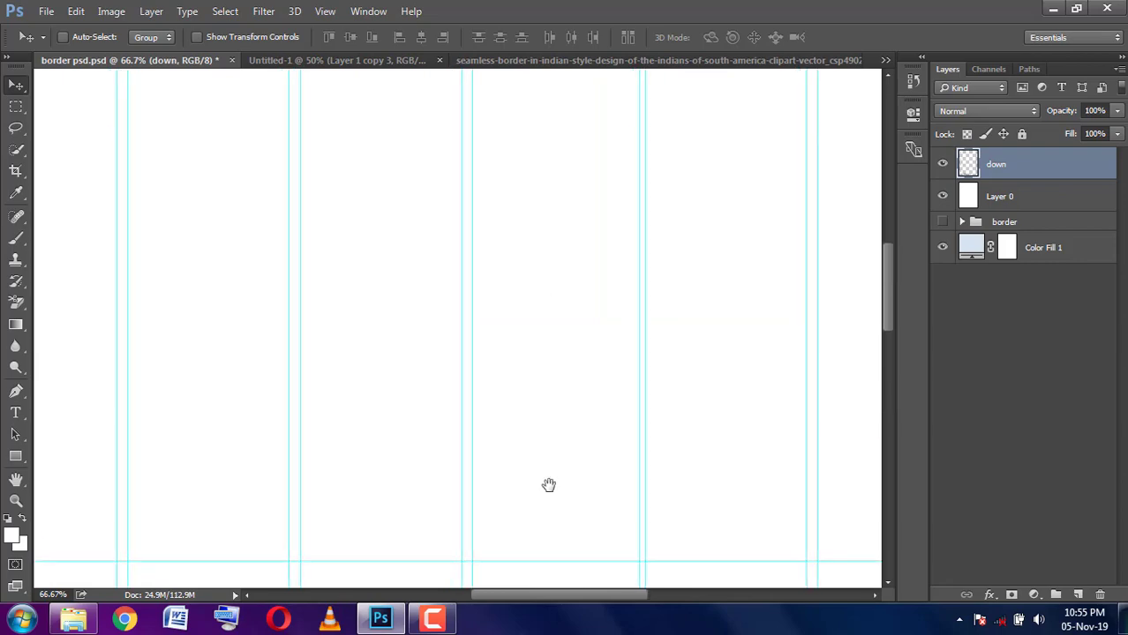
mouse_move(387, 292)
mouse_down()
mouse_move(498, 292)
mouse_move(395, 377)
mouse_move(523, 247)
mouse_move(528, 208)
mouse_up()
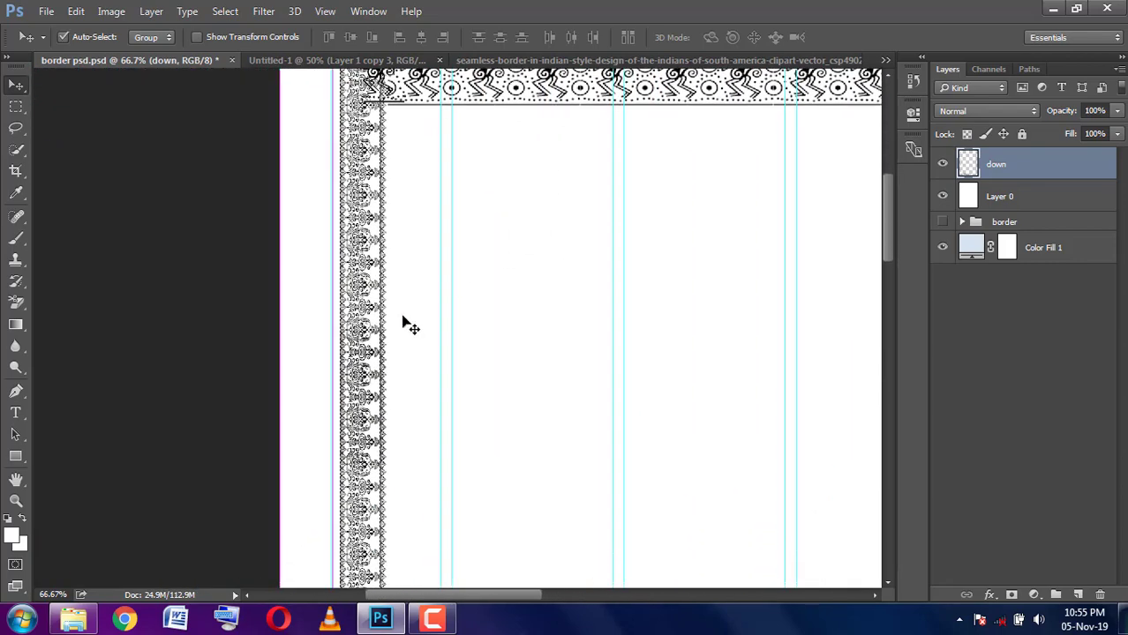
key(ctrl+plus)
key(ctrl+plus)
key(ctrl+minus)
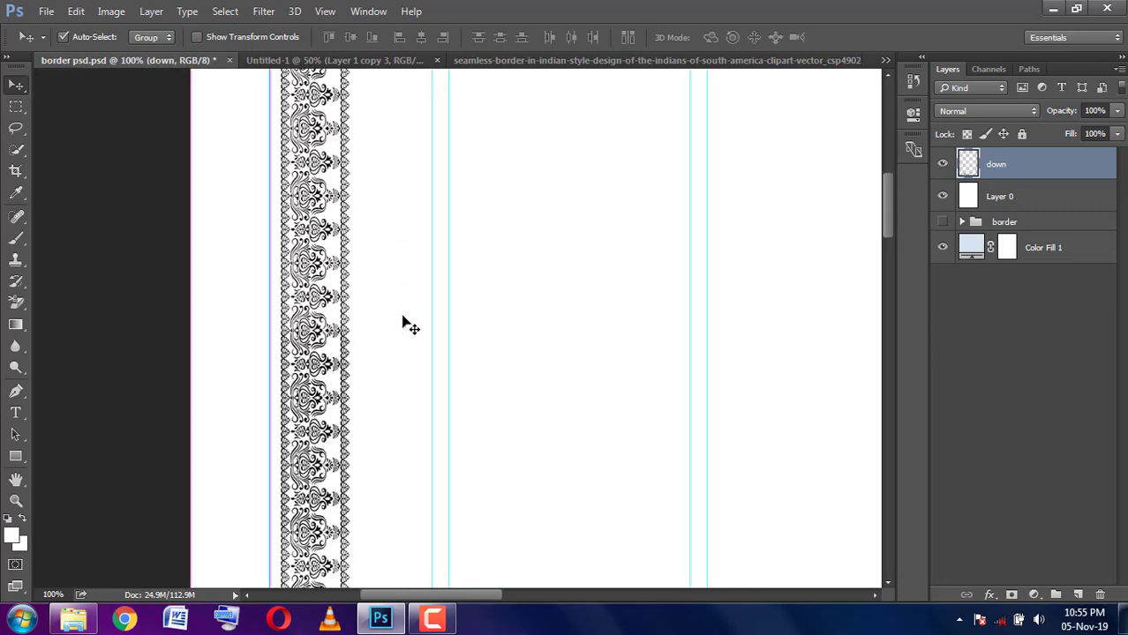
drag(436, 538, 395, 634)
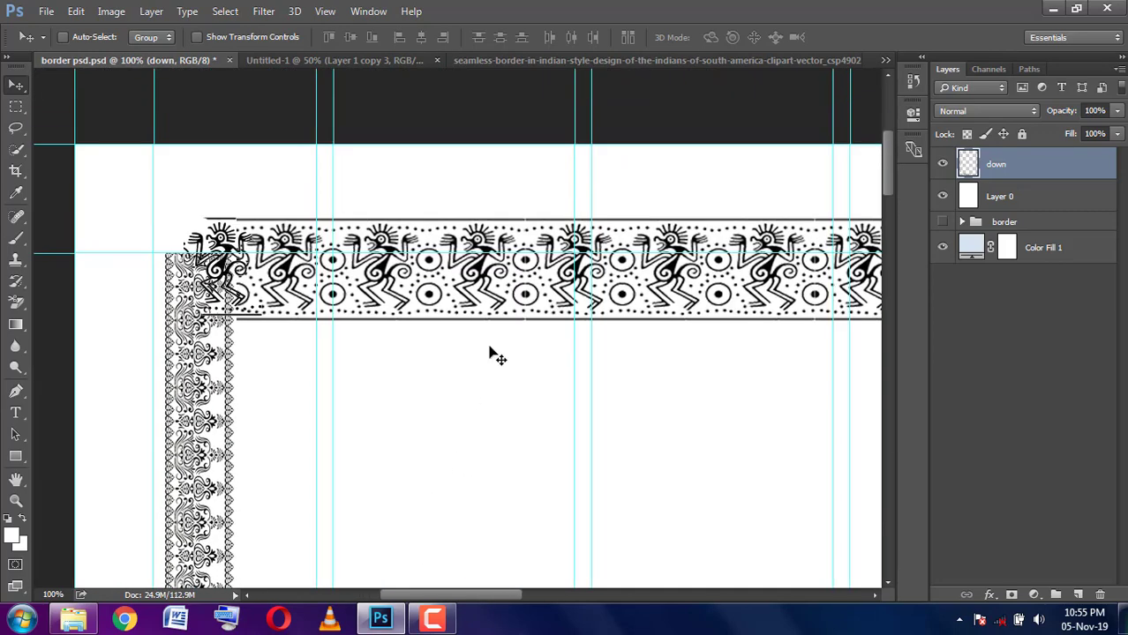
key(ctrl+minus)
key(ctrl+minus)
key(ctrl+minus)
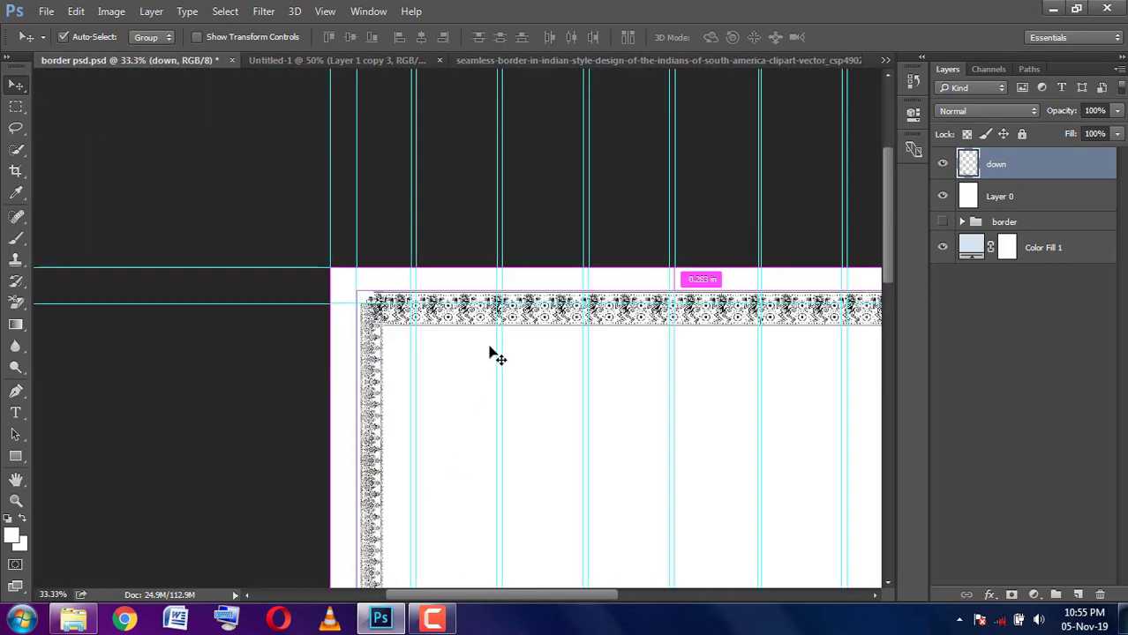
drag(530, 394, 402, 272)
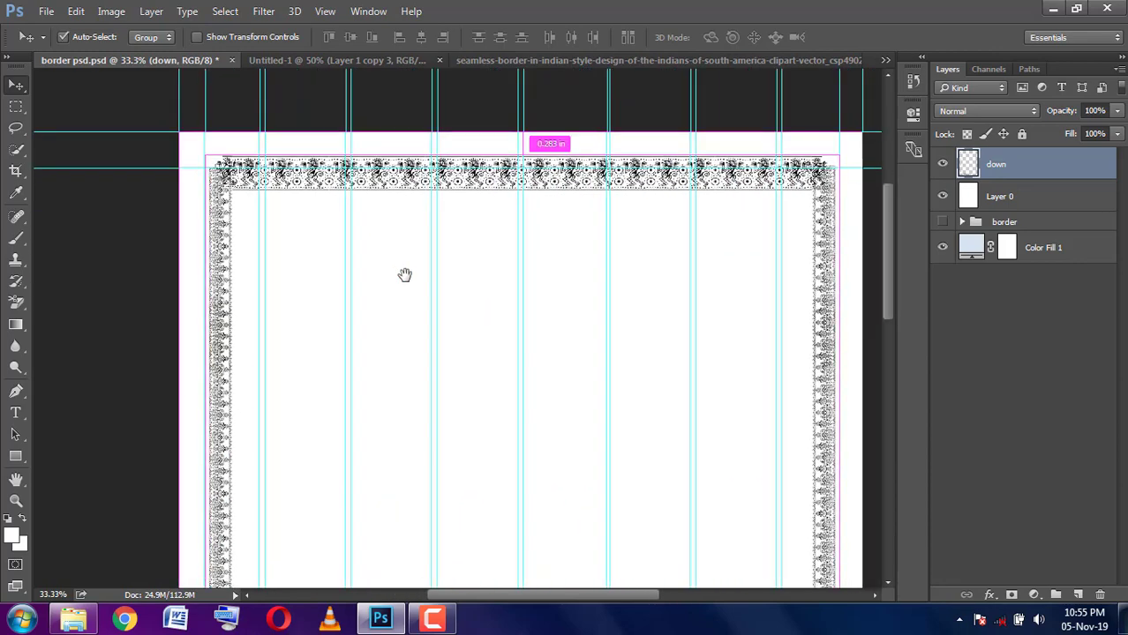